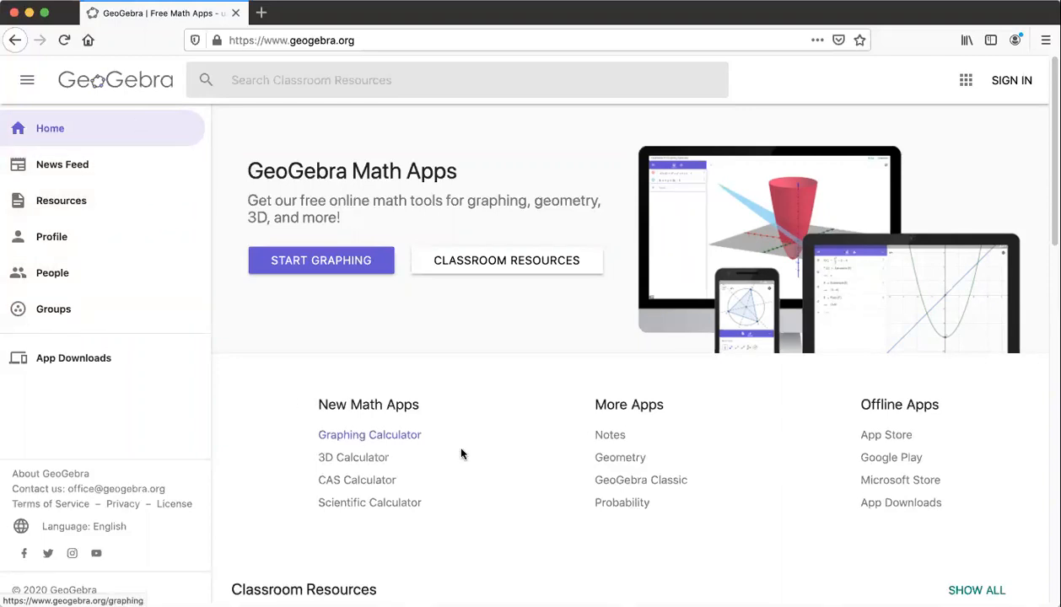
Open GeoGebra Classic and hide the coordinate axes while keeping the grid in the graphics view.
left_click(660, 481)
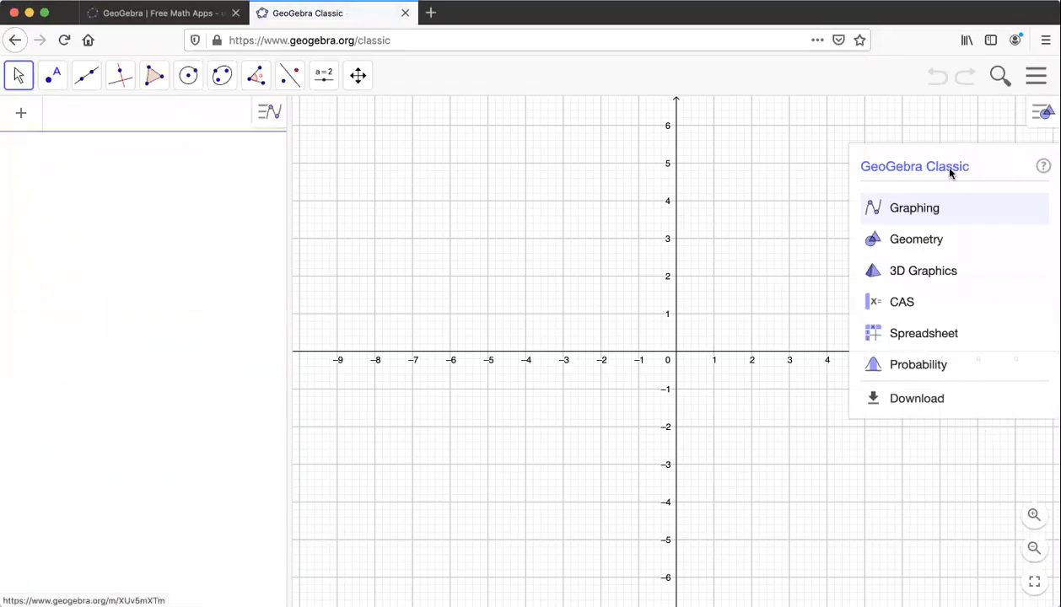
left_click(709, 326)
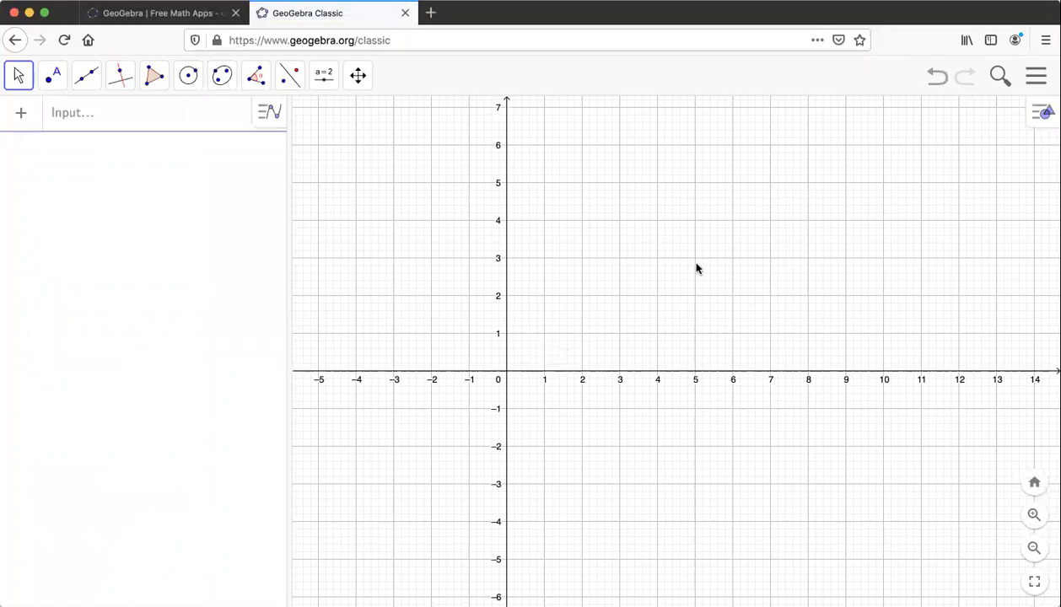
right_click(647, 258)
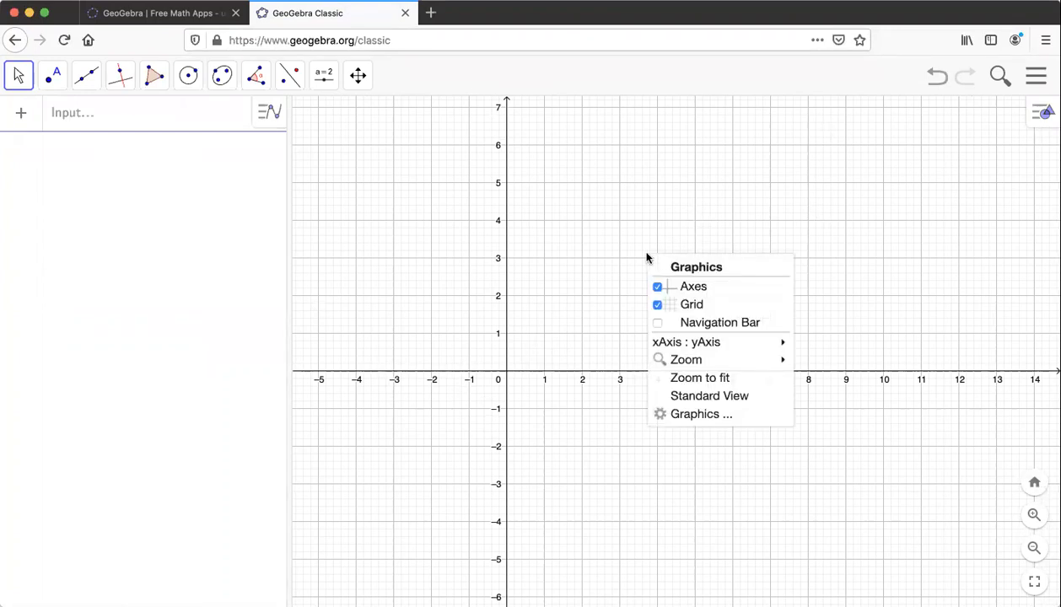
left_click(694, 288)
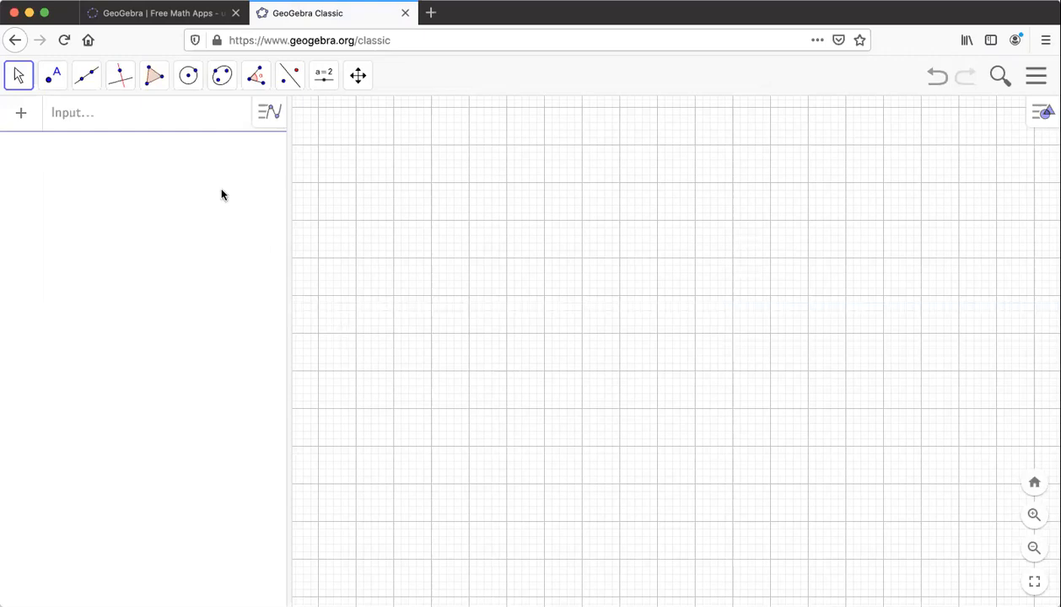
Draw a five-sided polygon with vertices at (1, 1), (5, 1), (4, 4), about (1.13, 5.41) and about (-0.37, 3.27).
left_click(153, 78)
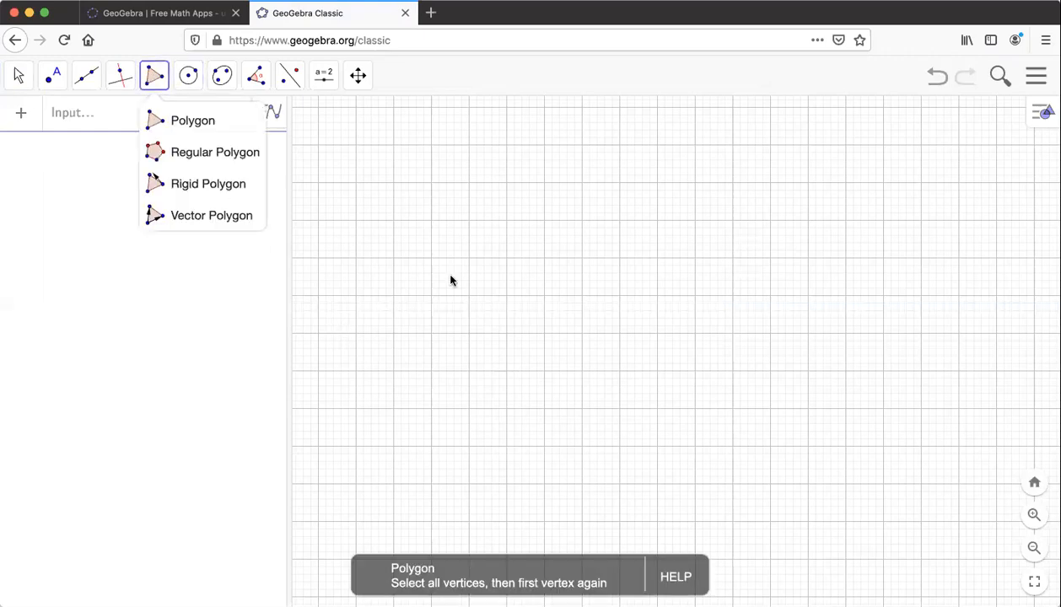
mouse_move(177, 77)
left_click(195, 125)
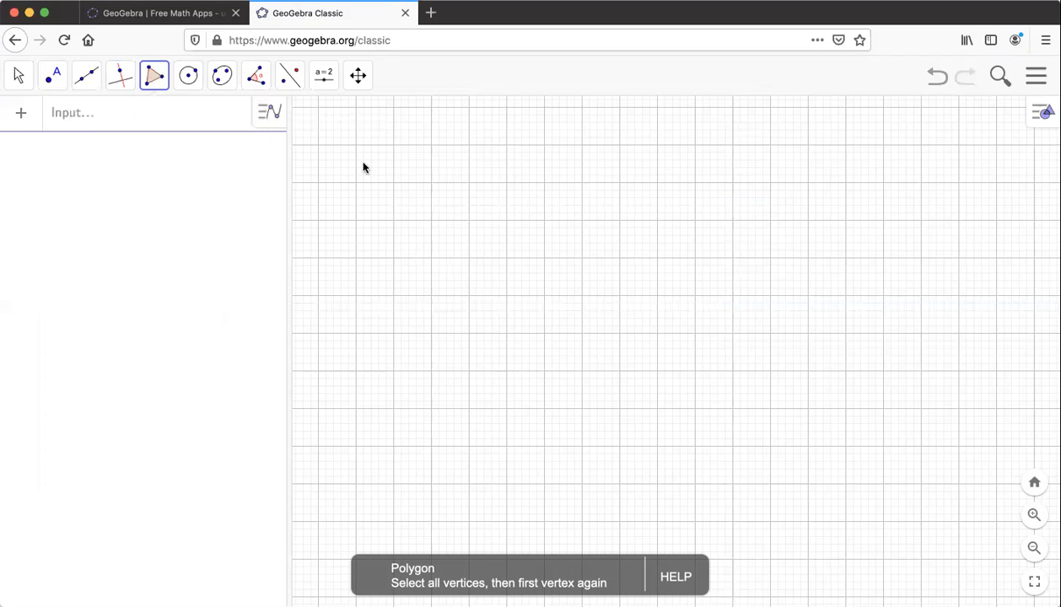
left_click(544, 334)
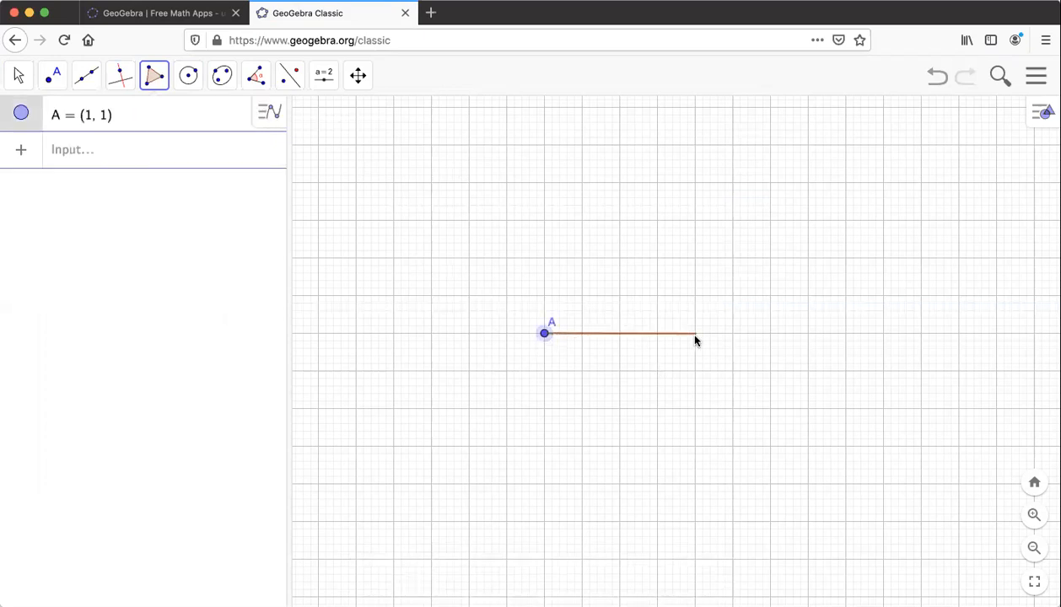
left_click(695, 334)
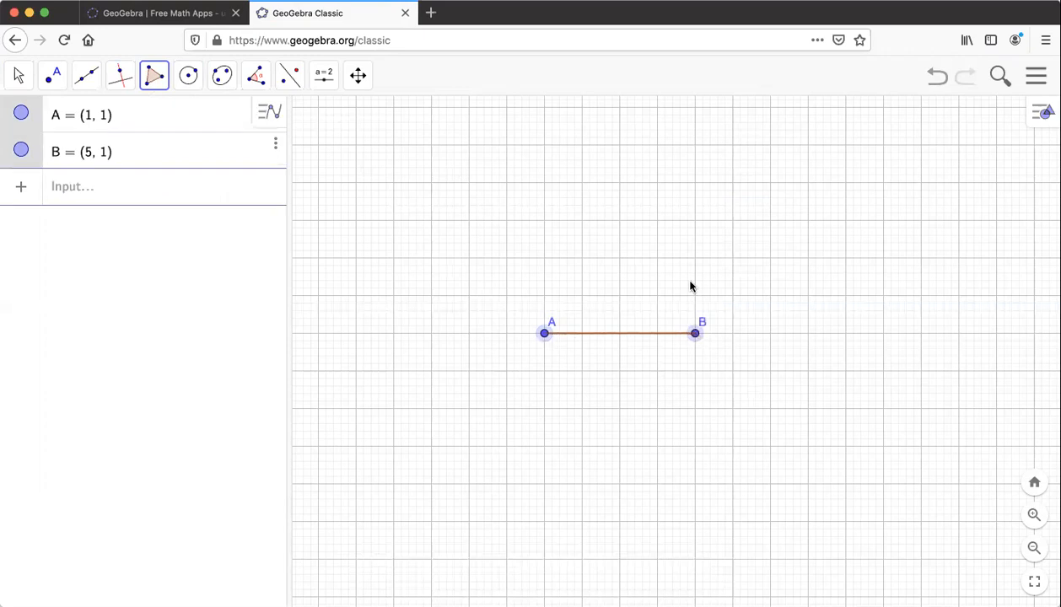
left_click(657, 221)
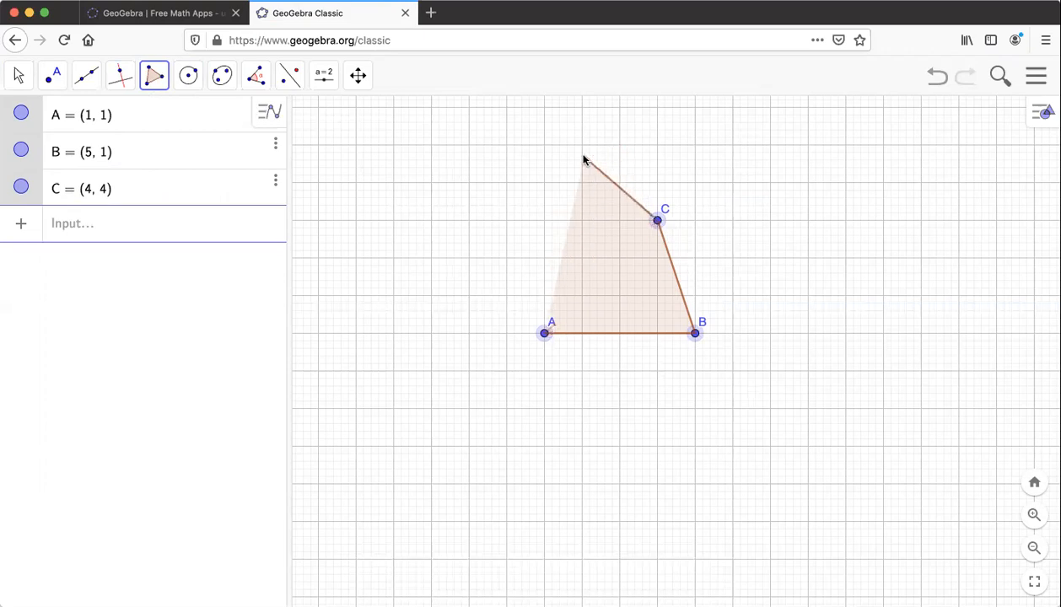
left_click(549, 167)
left_click(493, 247)
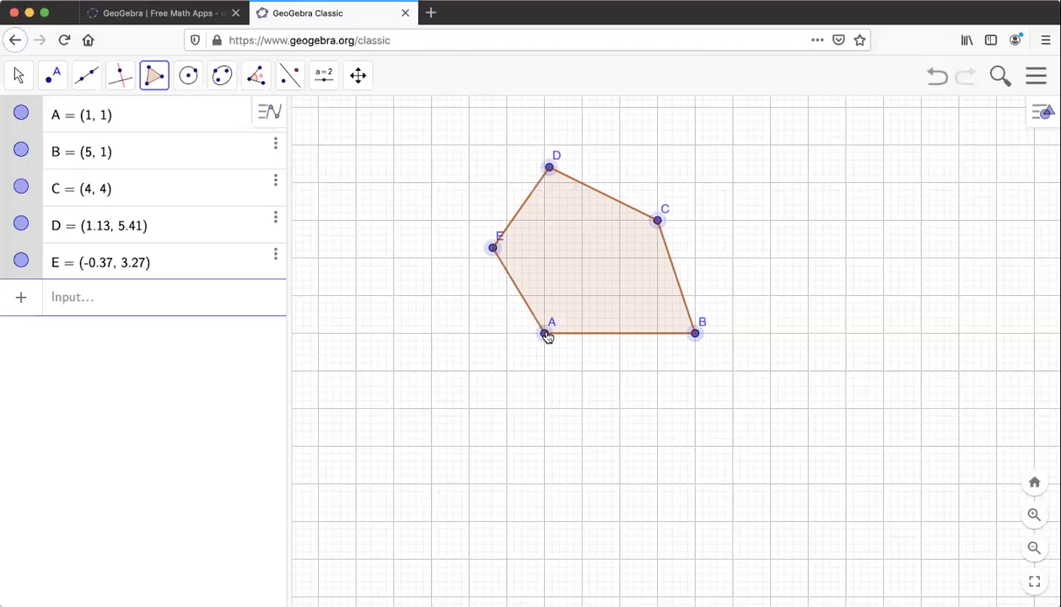
left_click(545, 334)
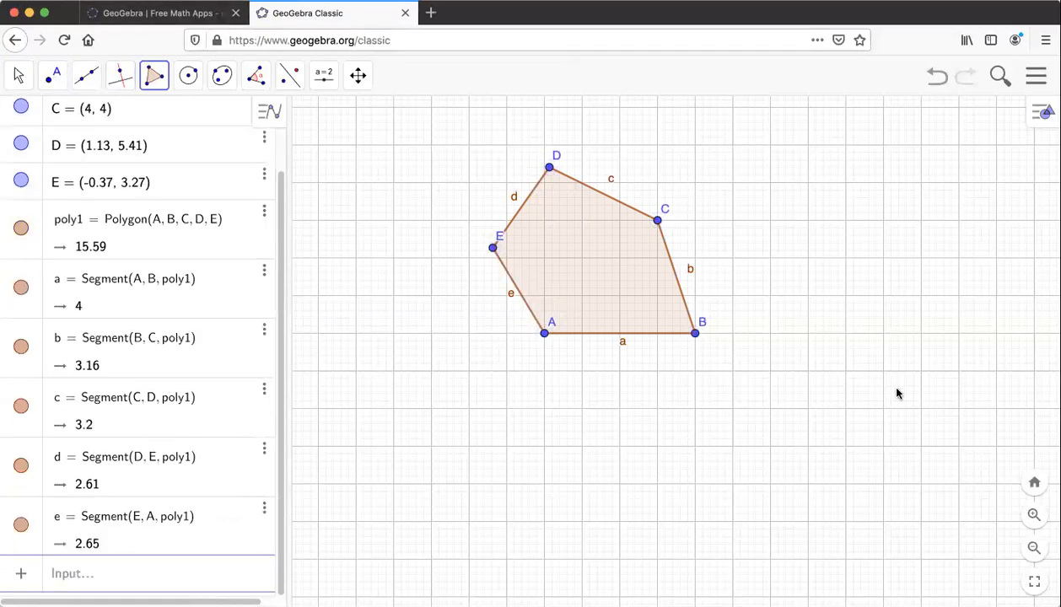
left_click(817, 441)
key("super+z")
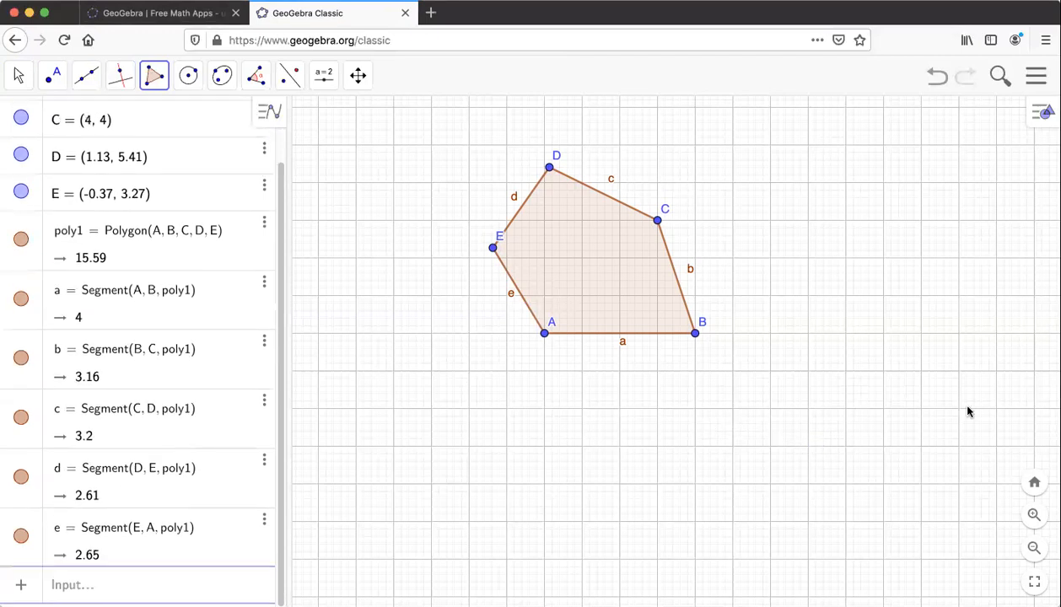
Draw a triangle in an empty area of the grid with vertices at (12, -2), (16, -2) and (15, 1).
left_click(28, 81)
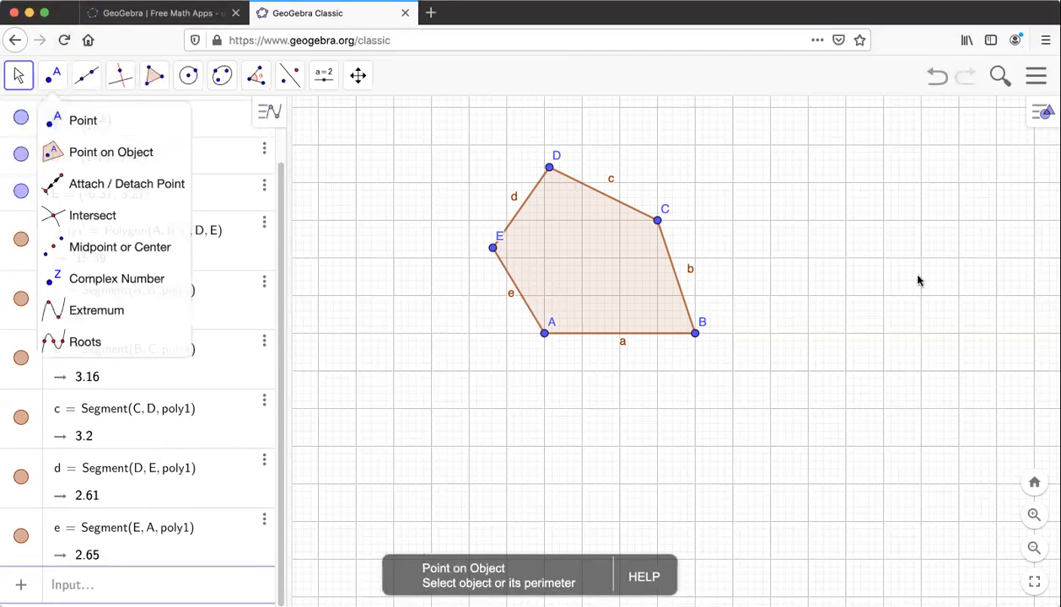
left_click(877, 336)
left_click_drag(930, 344, 463, 255)
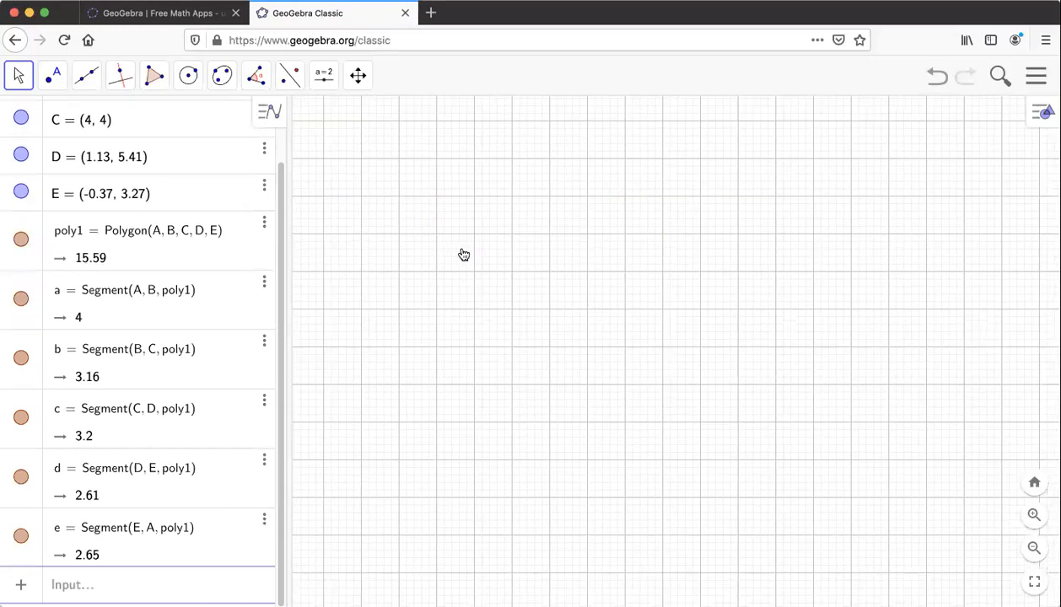
left_click(155, 85)
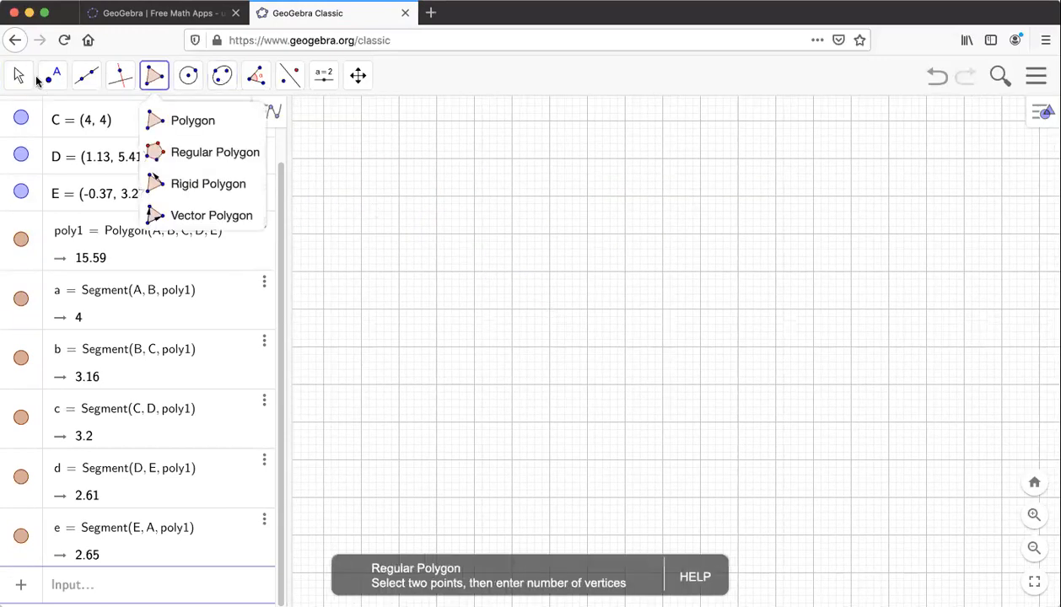
left_click(176, 127)
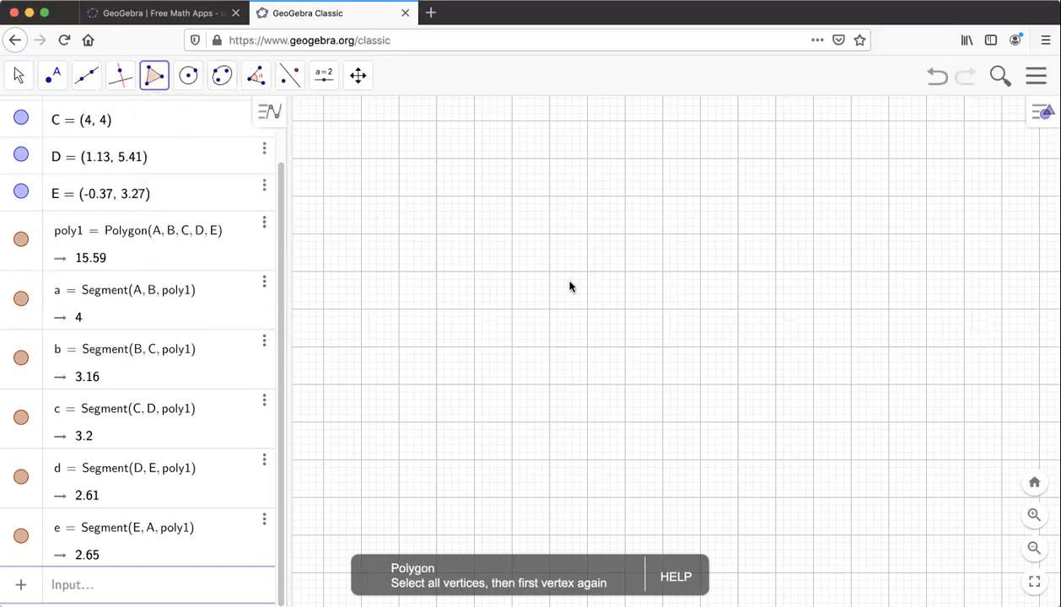
left_click(474, 347)
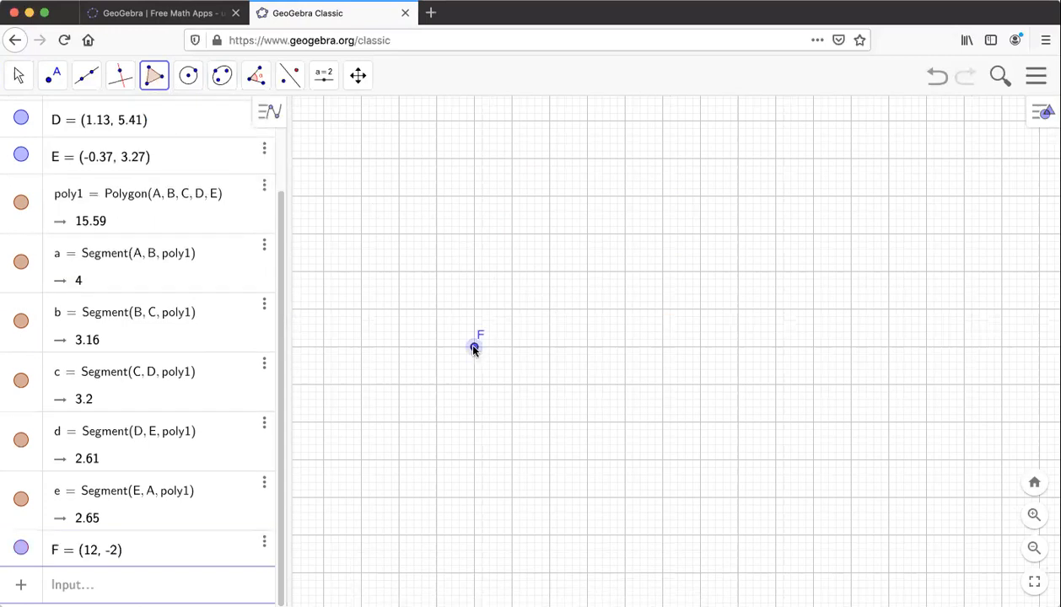
left_click(625, 347)
left_click(587, 234)
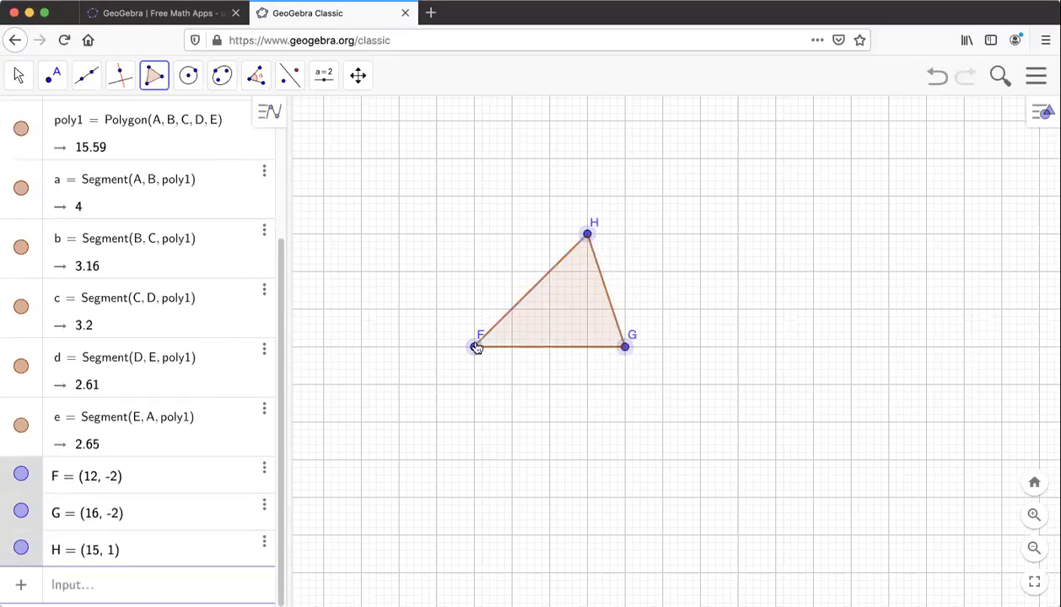
left_click(475, 348)
Create a rigid polygon copy of triangle FGH.
left_click(19, 75)
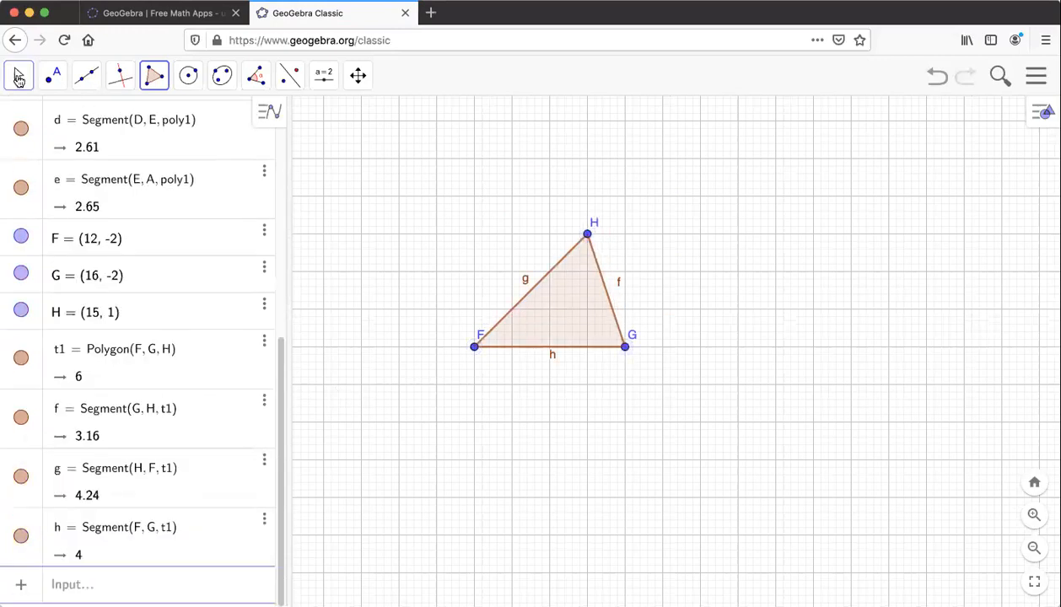
mouse_move(221, 80)
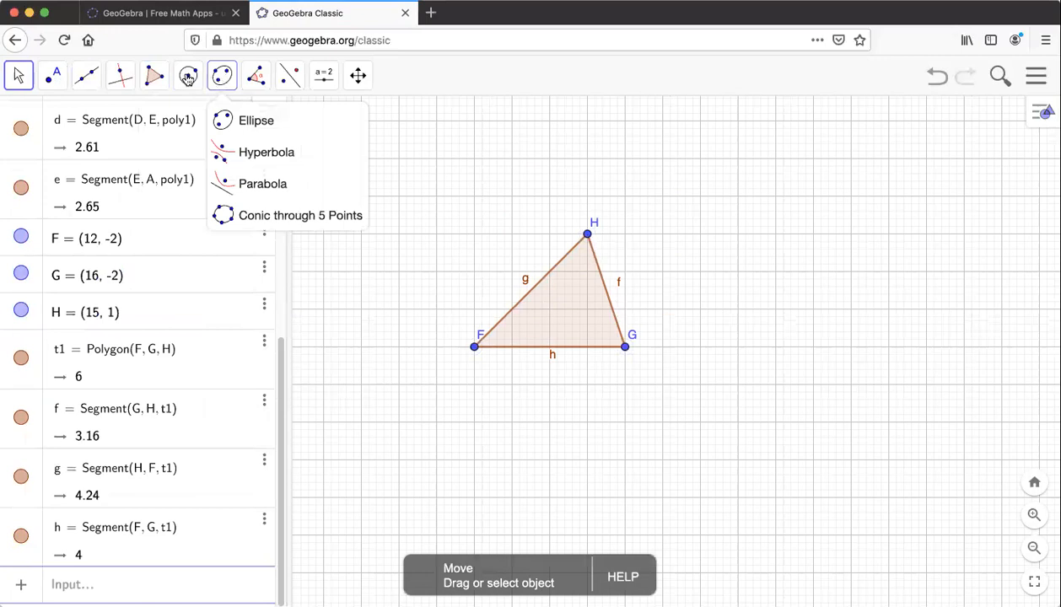
mouse_move(161, 80)
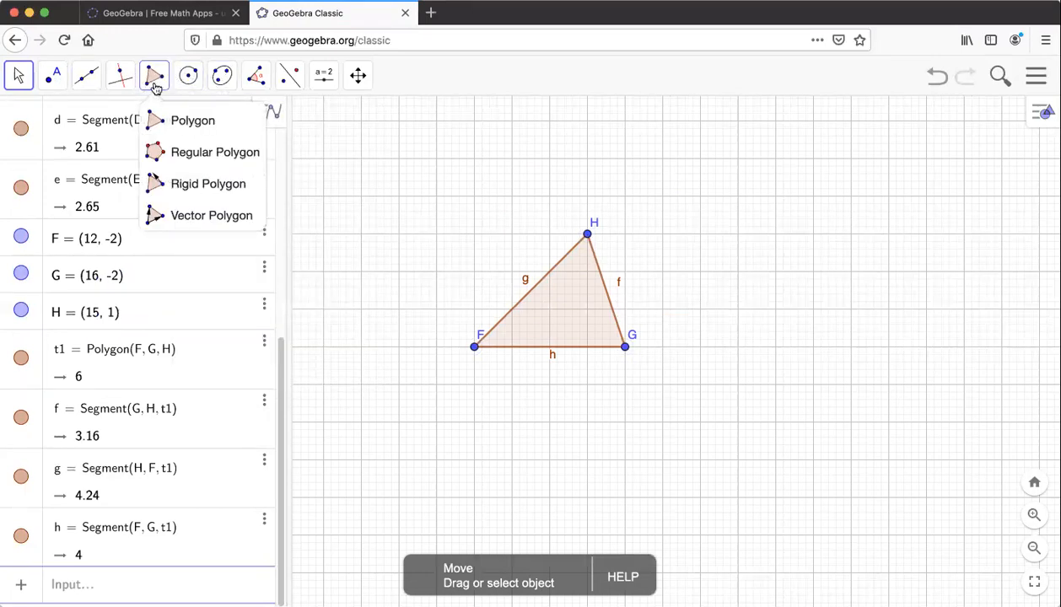
left_click(213, 188)
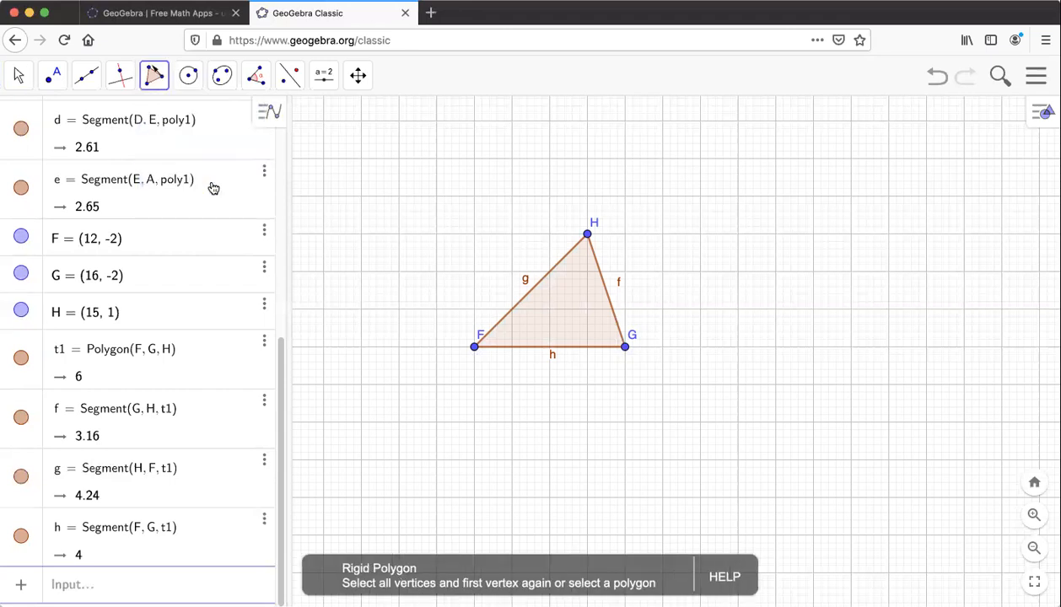
left_click(564, 304)
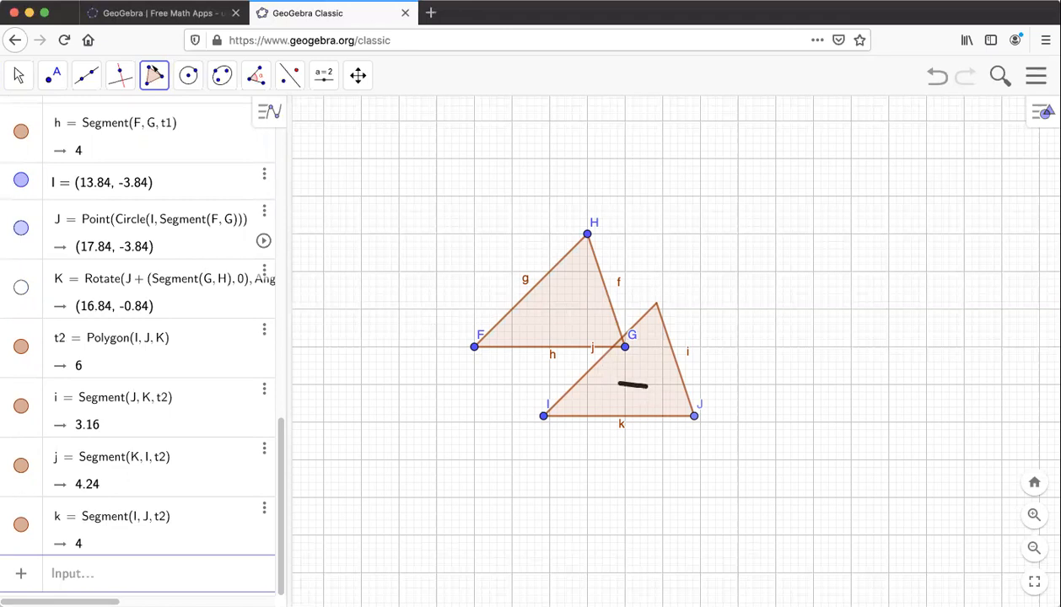
Move the rigid copy to the upper left of the original triangle and rotate it counterclockwise, with vertex I at about (8.67, -0.35).
left_click(17, 78)
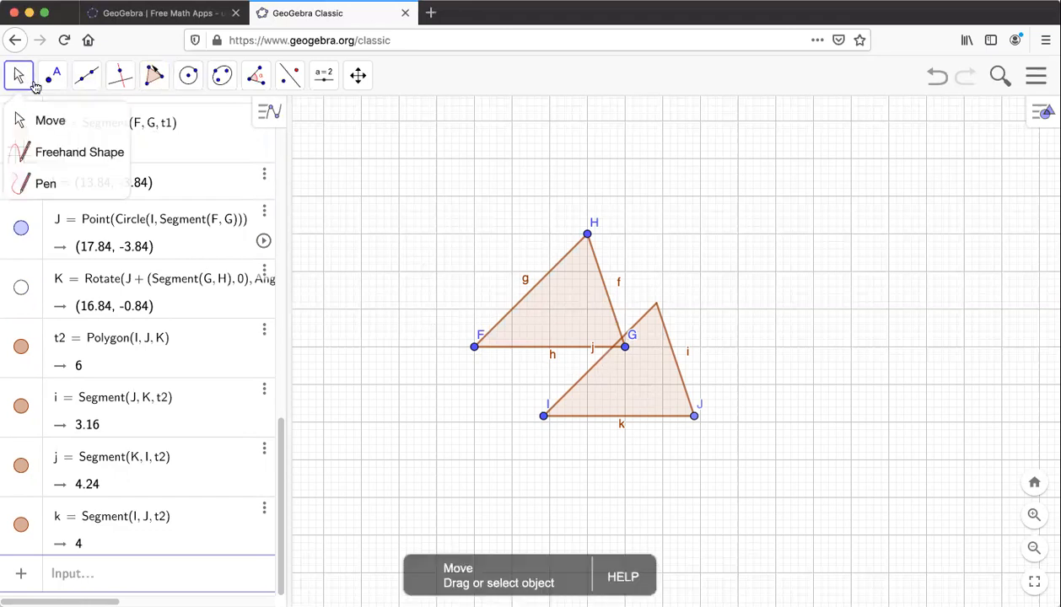
left_click(19, 120)
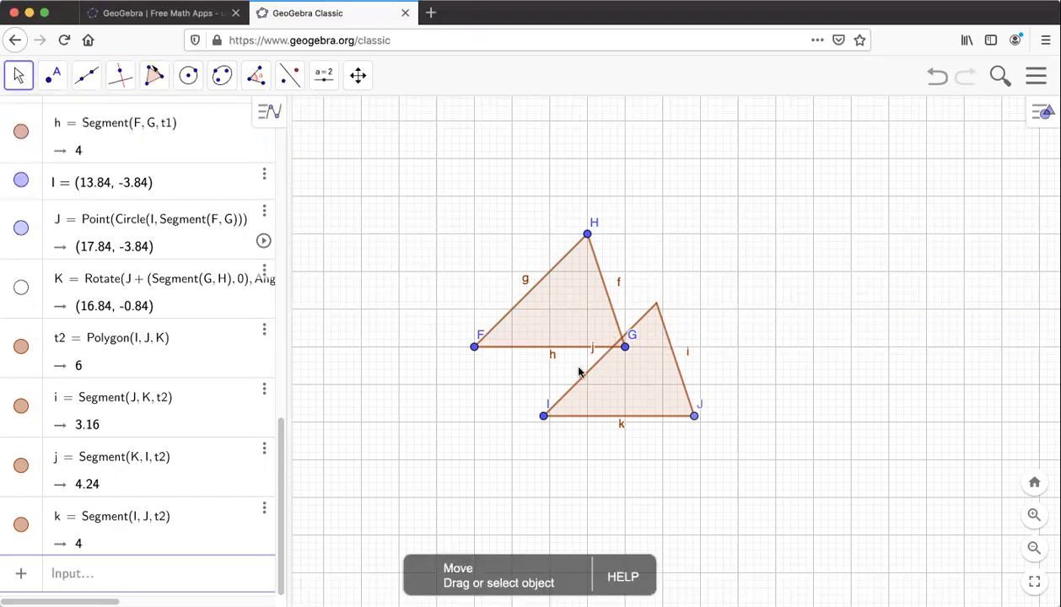
left_click_drag(661, 382, 466, 241)
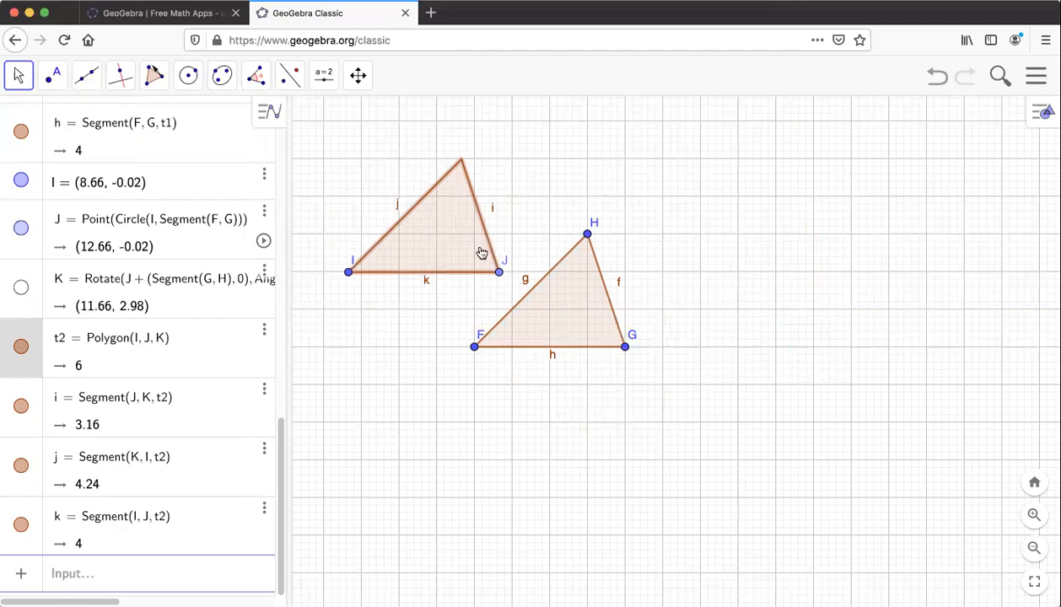
left_click_drag(499, 275, 494, 234)
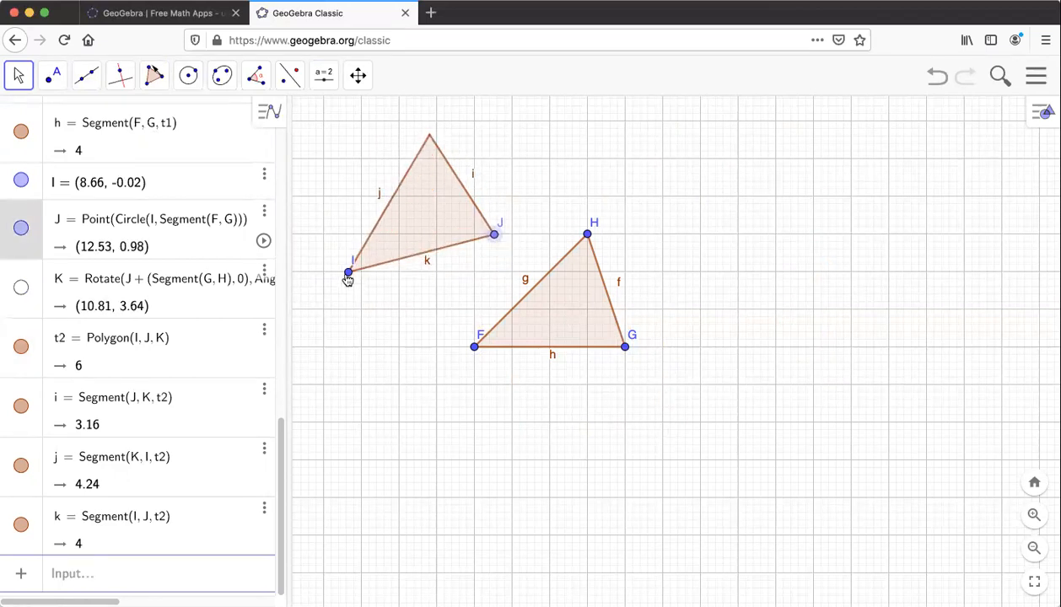
left_click_drag(349, 279, 687, 371)
left_click_drag(637, 435, 349, 284)
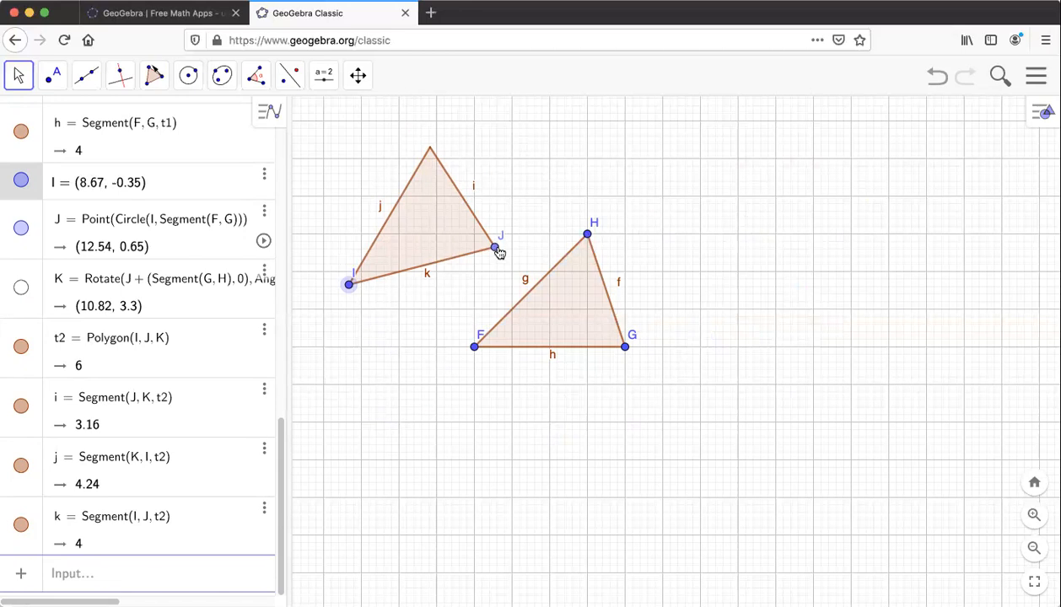
Rotate and move the rigid copy so vertex I sits on F and side IJ lies along side FH.
left_click_drag(497, 251, 460, 233)
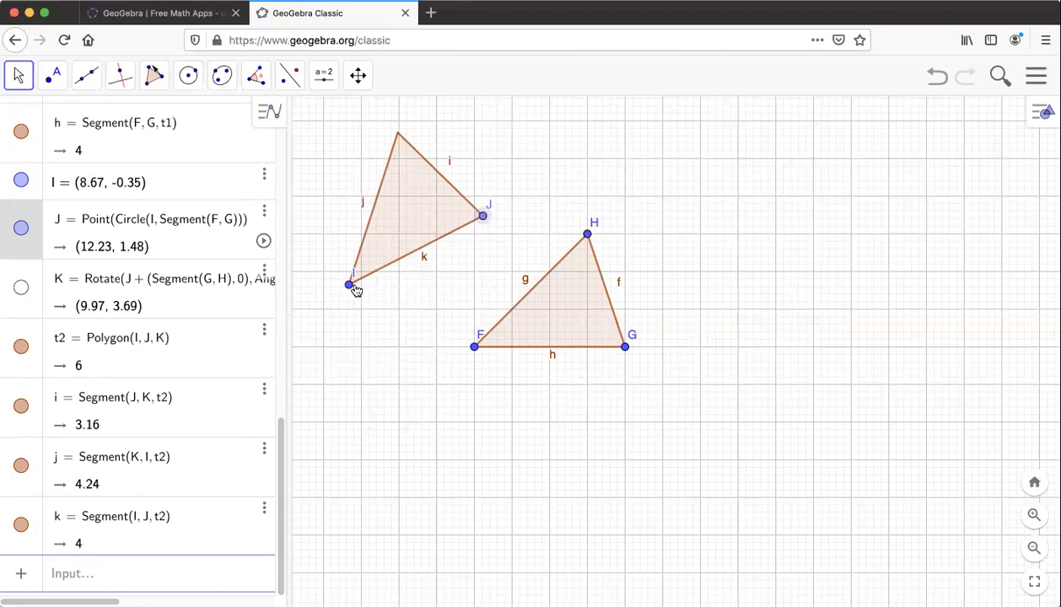
left_click_drag(350, 287, 361, 309)
left_click_drag(497, 243, 486, 195)
left_click_drag(414, 211, 581, 240)
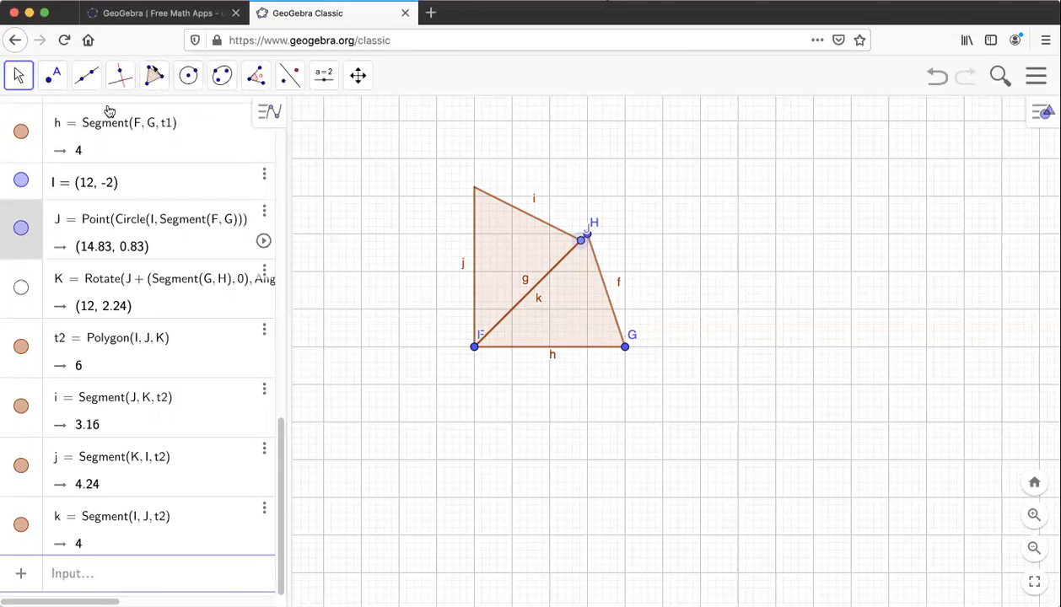
Create a second rigid copy of triangle FGH and move it so its lower-left vertex sits on G at (16, -2).
left_click(154, 77)
left_click(177, 186)
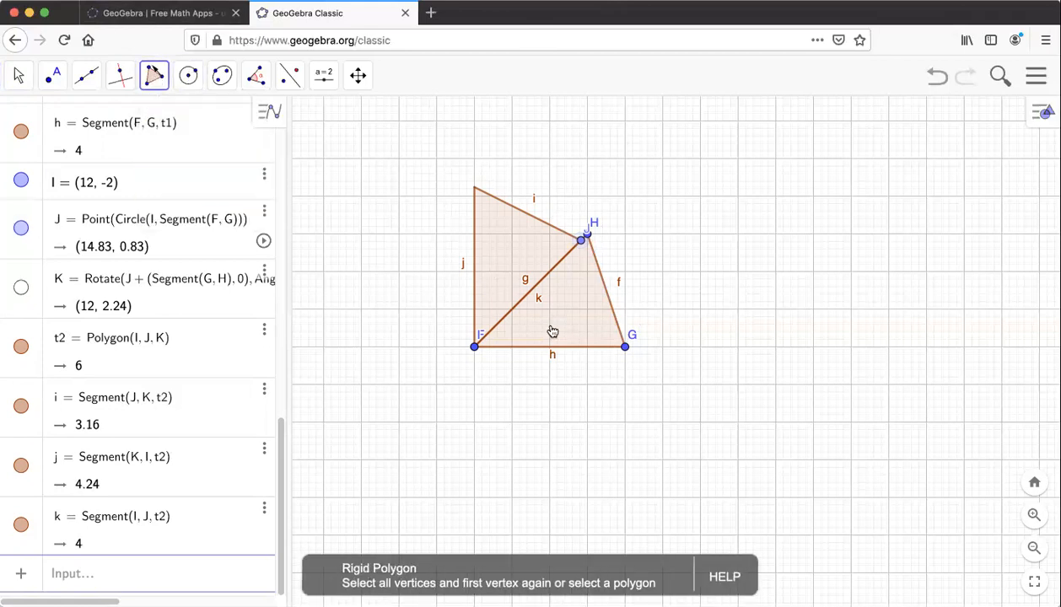
left_click(582, 319)
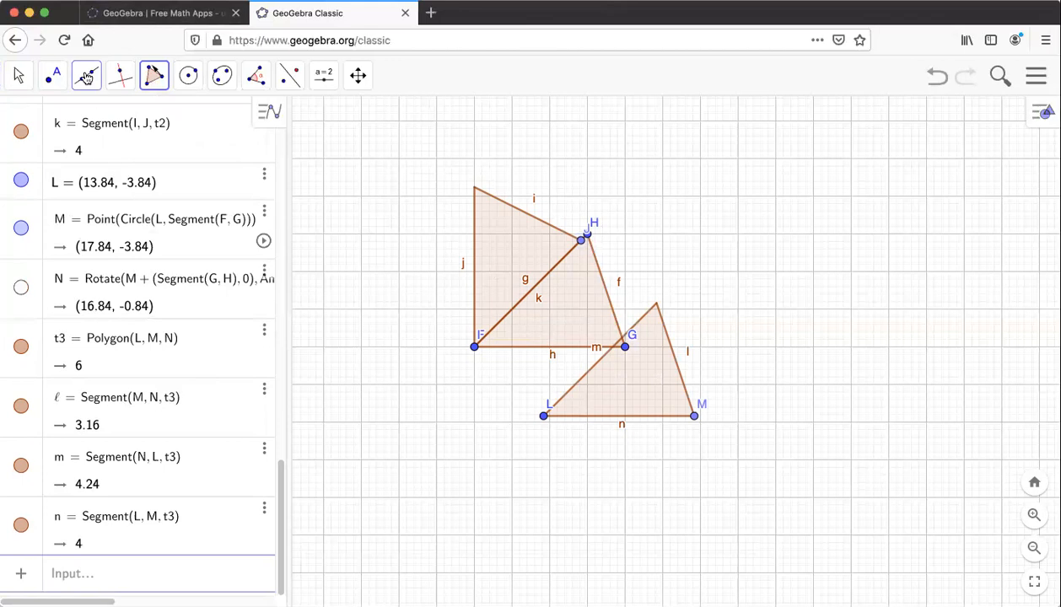
left_click(17, 77)
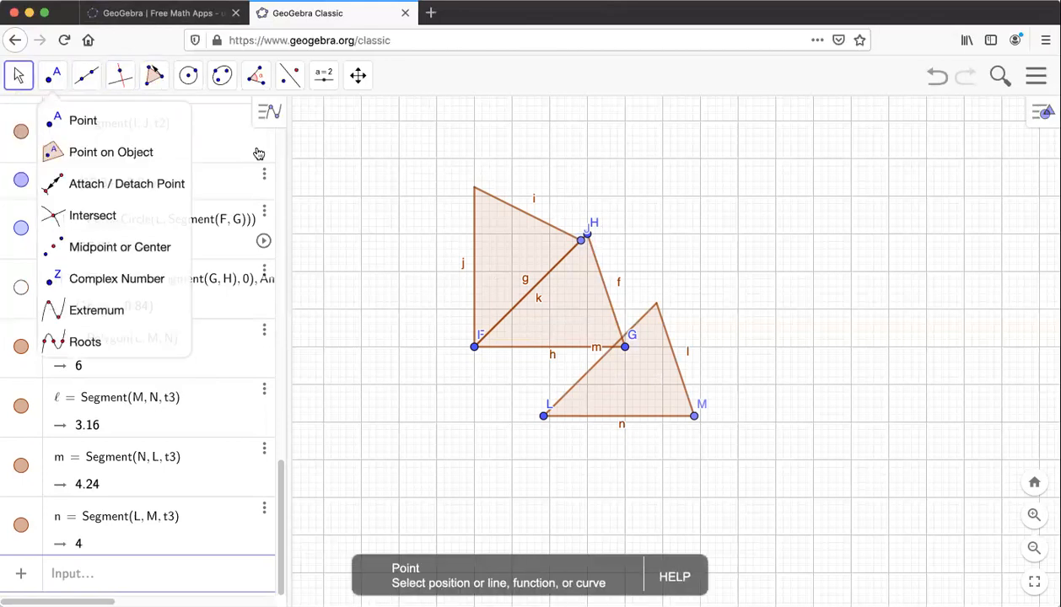
left_click_drag(641, 400, 724, 329)
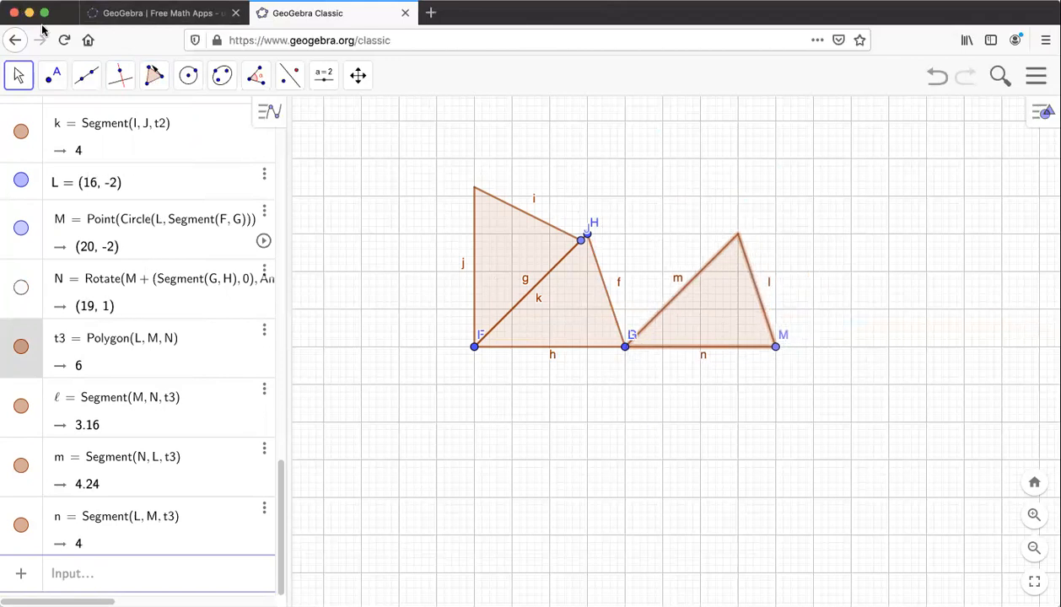
left_click_drag(858, 214, 368, 272)
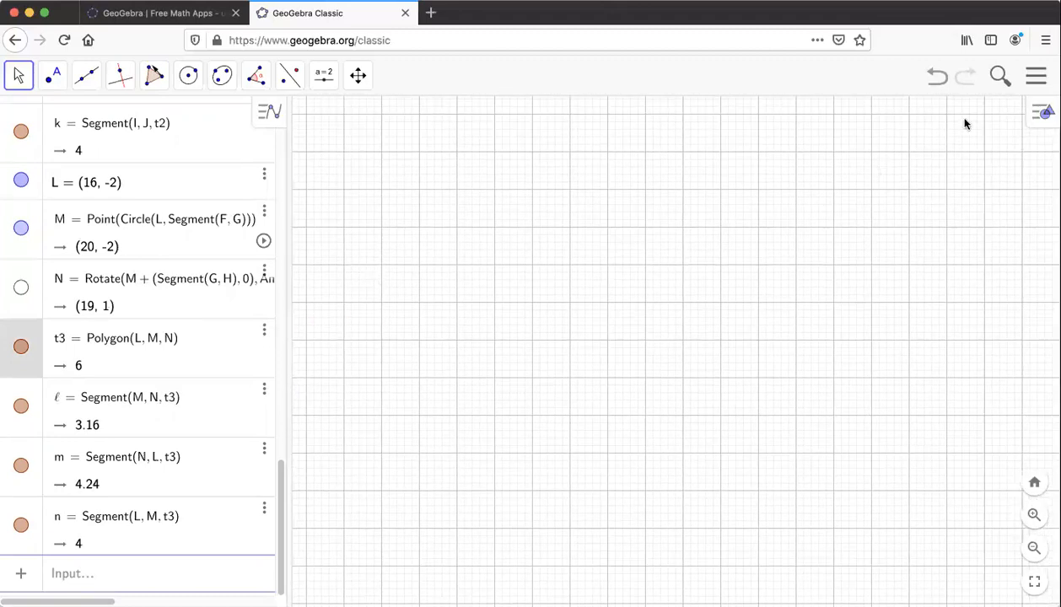
Draw an L-shaped polygon with vertices (23, -1), (29, -1), (29, 2), (26, 2), (26, 5) and (23, 5).
left_click(155, 78)
left_click(189, 127)
left_click(191, 123)
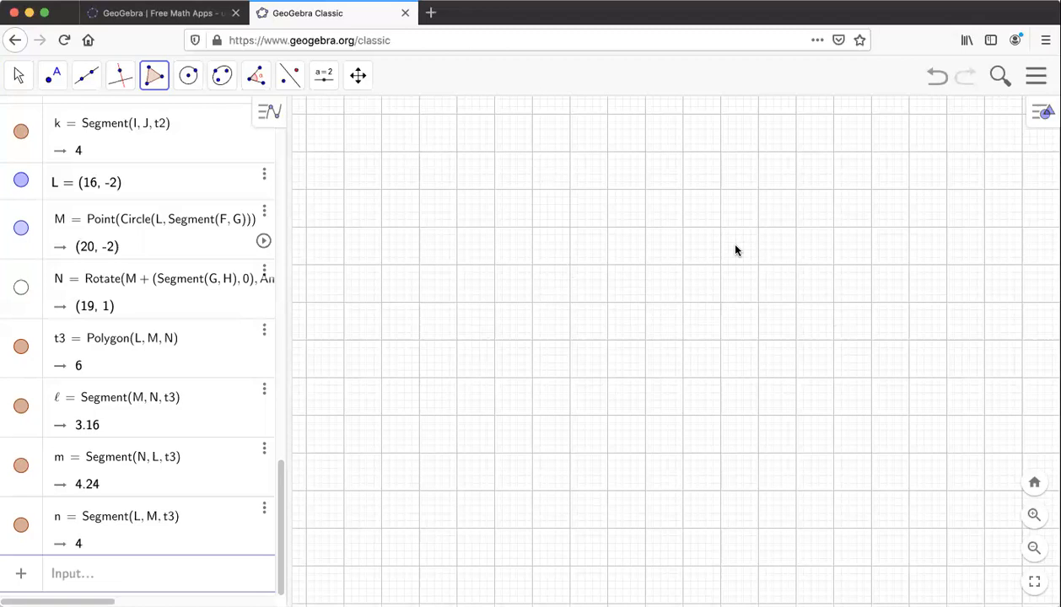
left_click(381, 378)
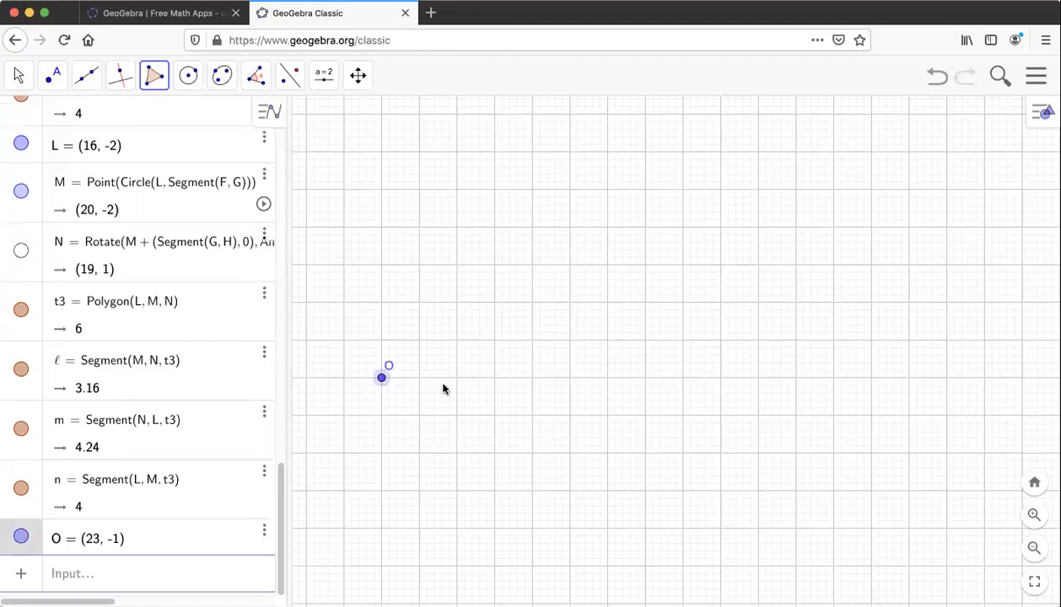
left_click(606, 379)
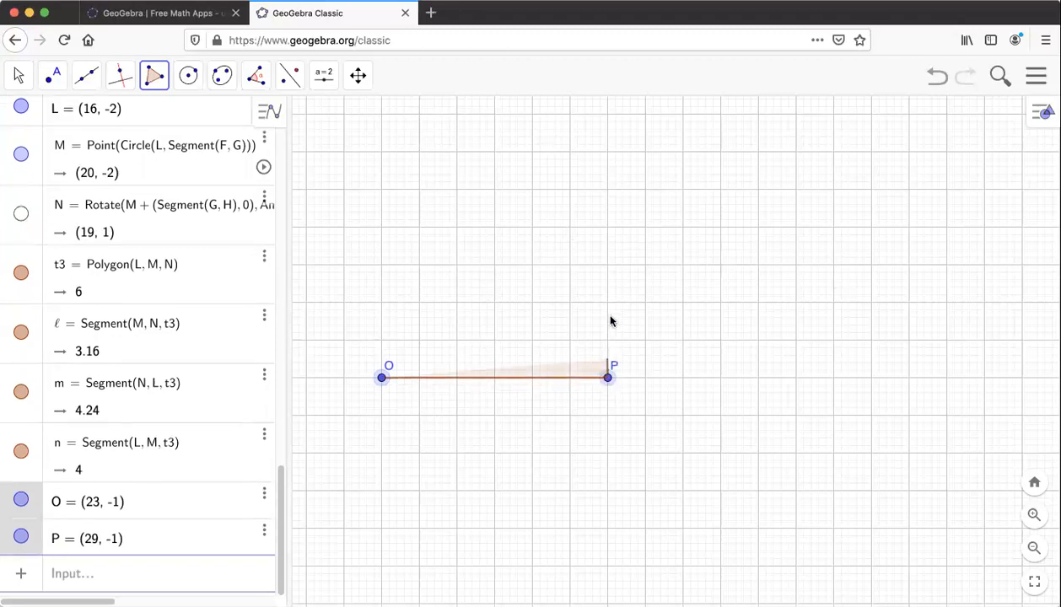
left_click(607, 266)
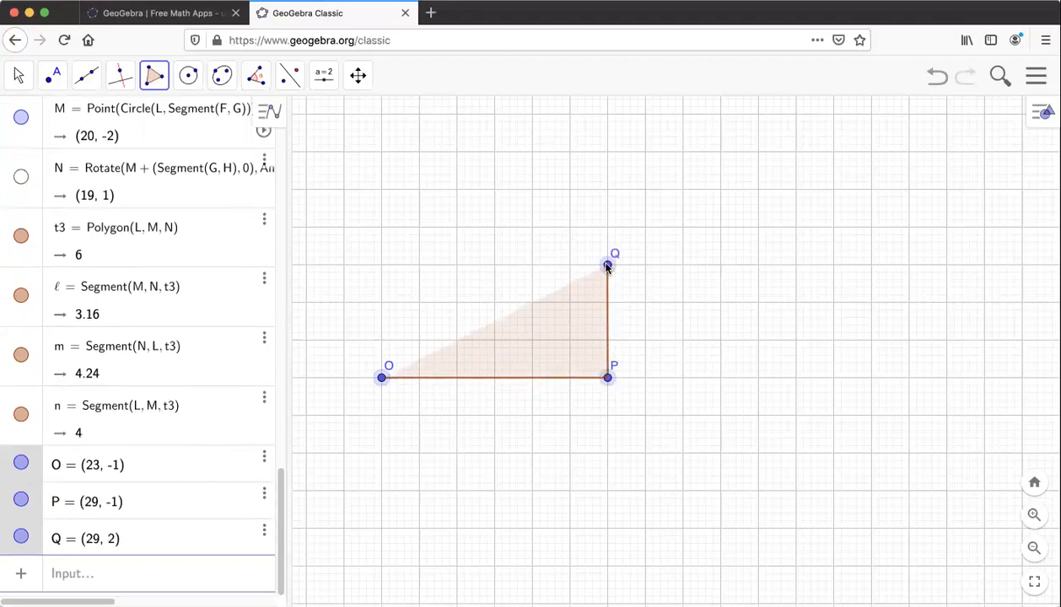
left_click(494, 266)
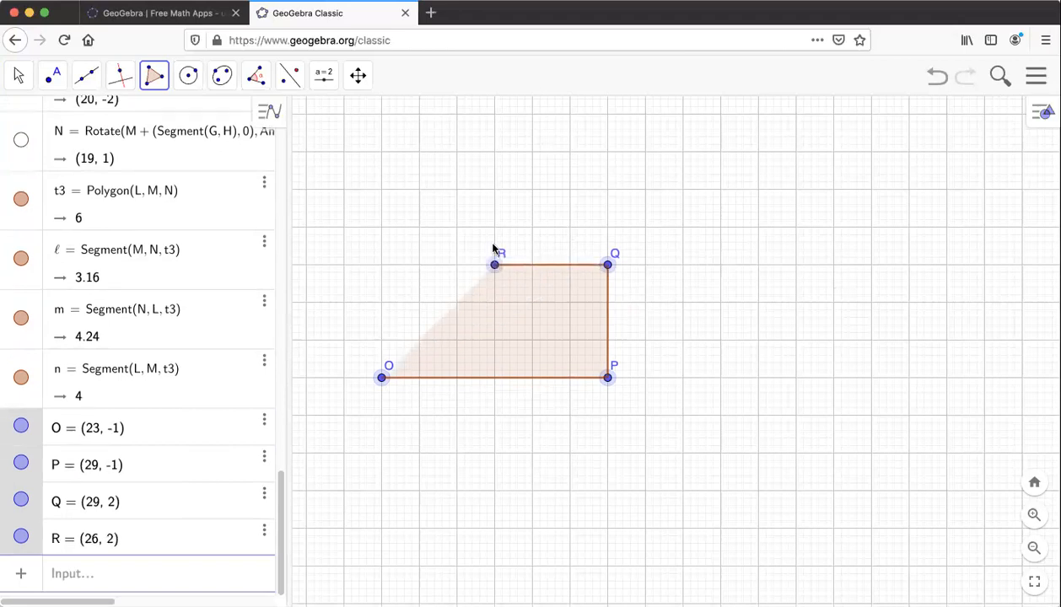
left_click(494, 153)
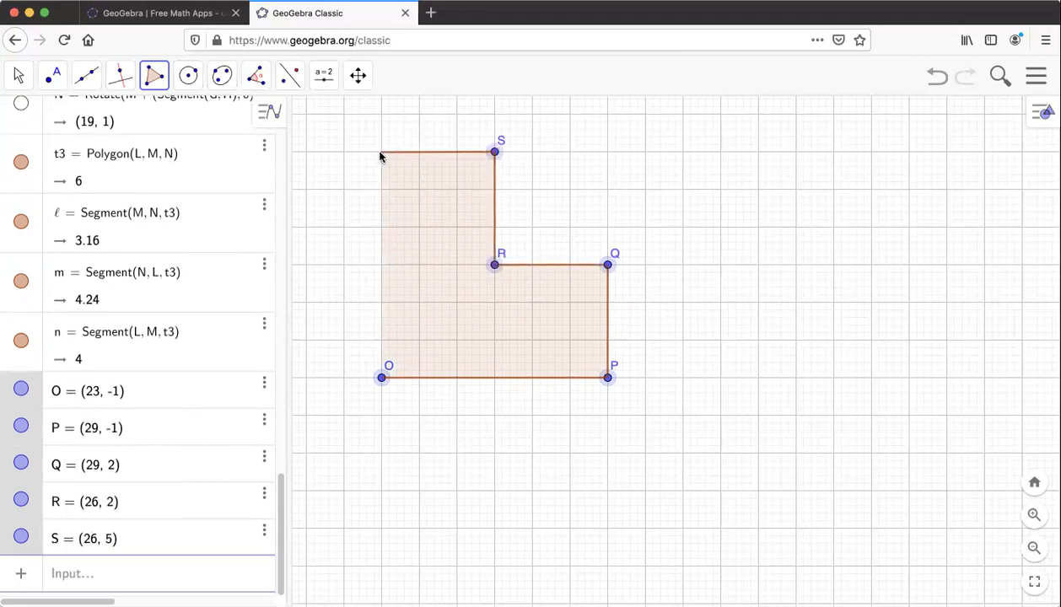
left_click(380, 153)
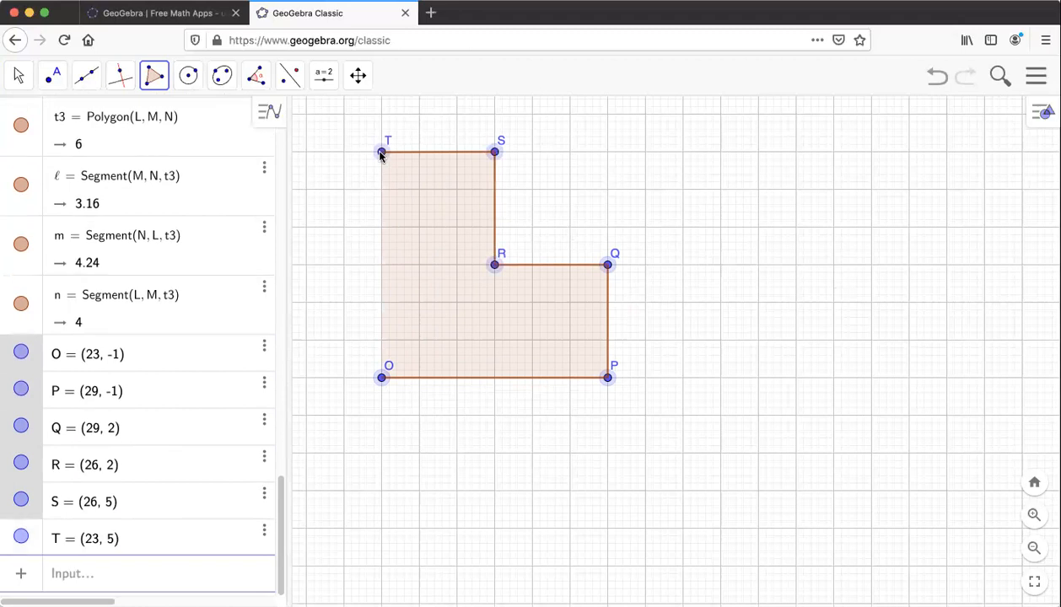
left_click(382, 377)
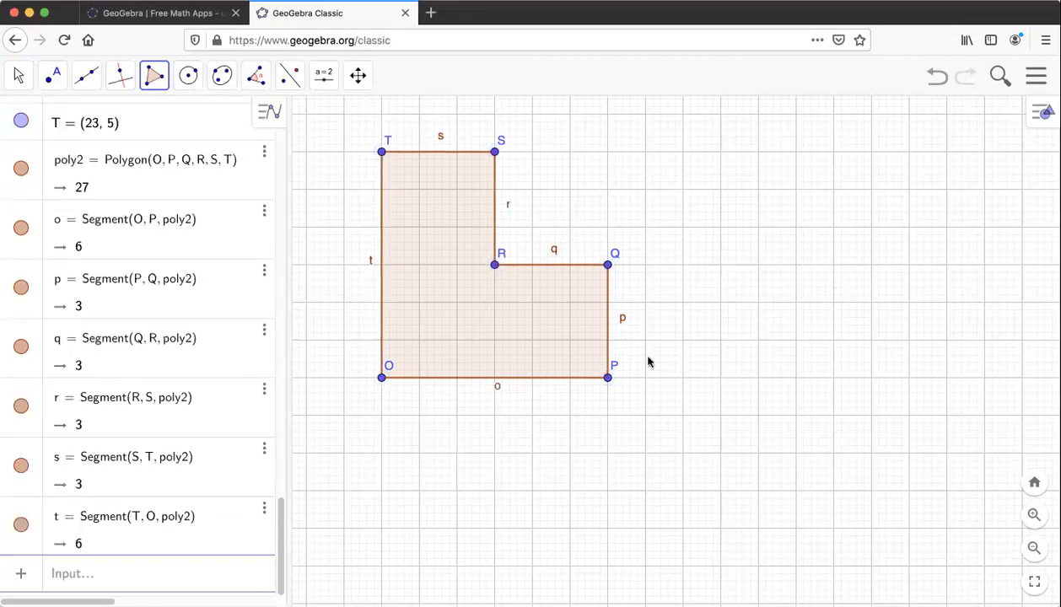
Create a rigid polygon copy of the L-shaped polygon OPQRST.
left_click(18, 75)
left_click_drag(712, 264, 725, 368)
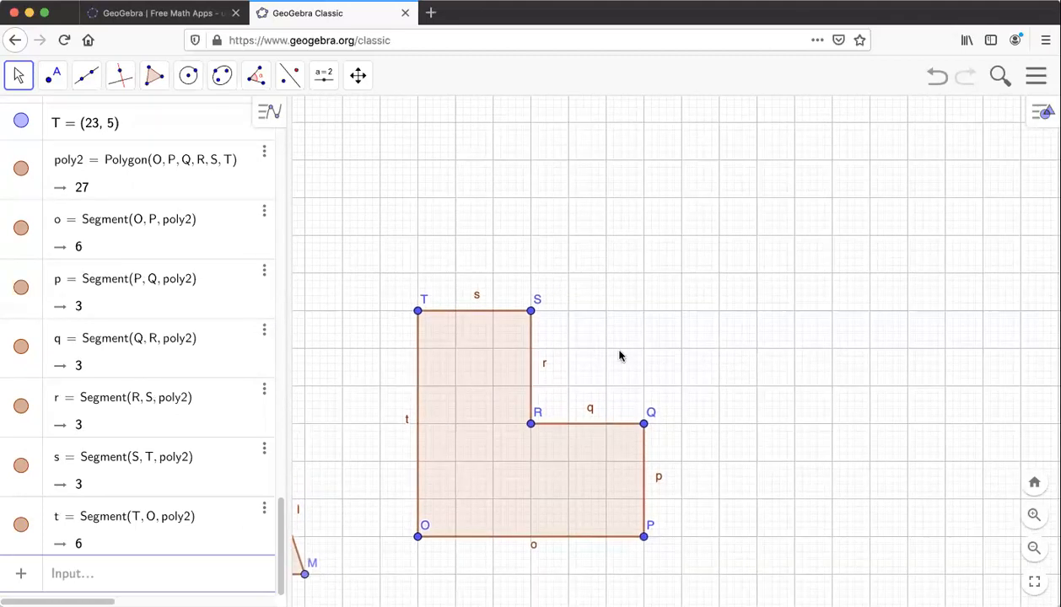
scroll(738, 419, "down", 2)
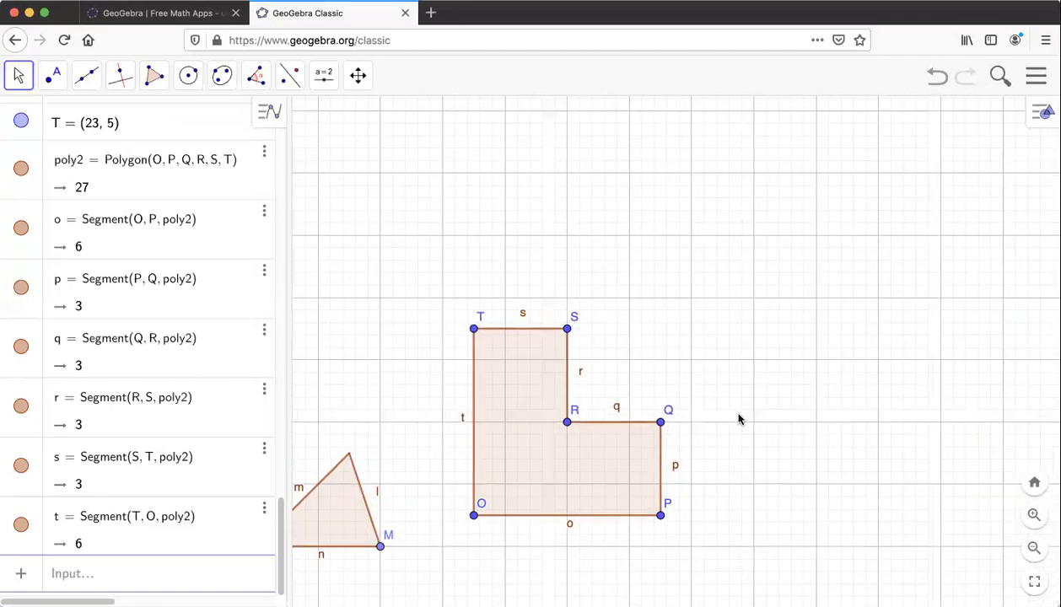
left_click_drag(761, 357, 716, 392)
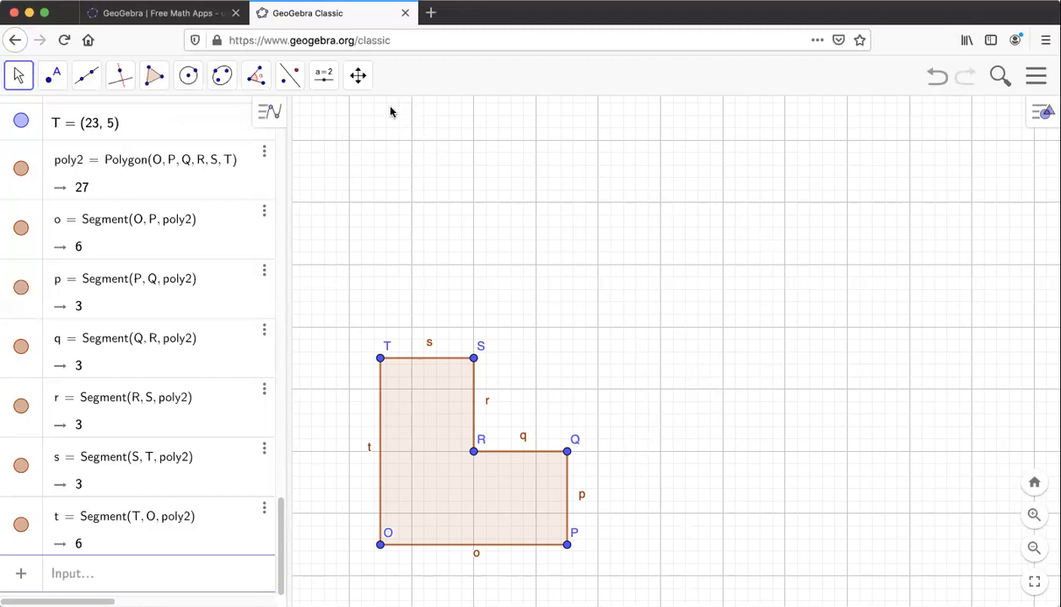
left_click(358, 75)
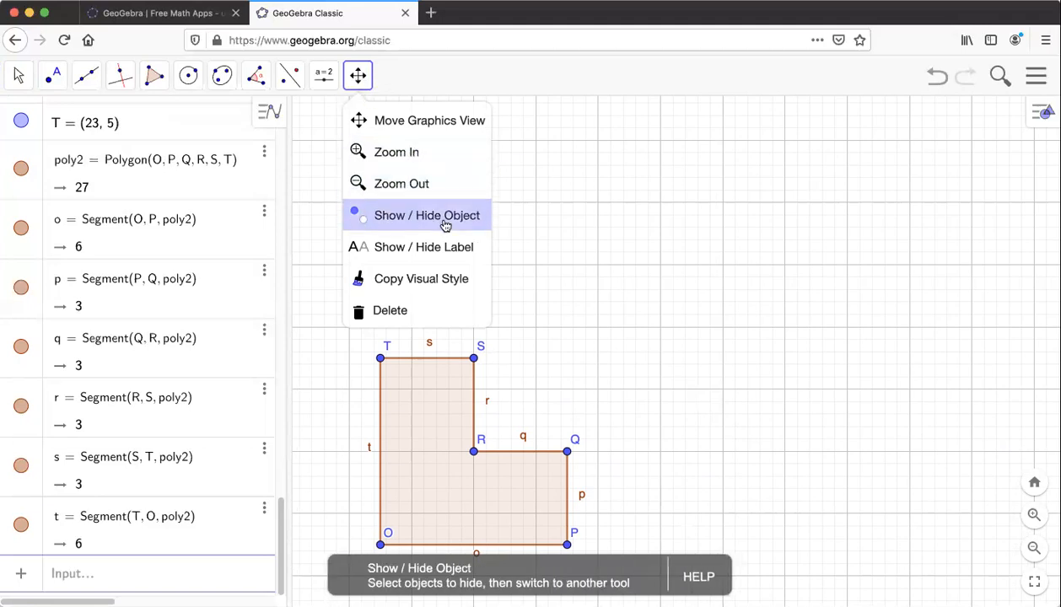
left_click(738, 329)
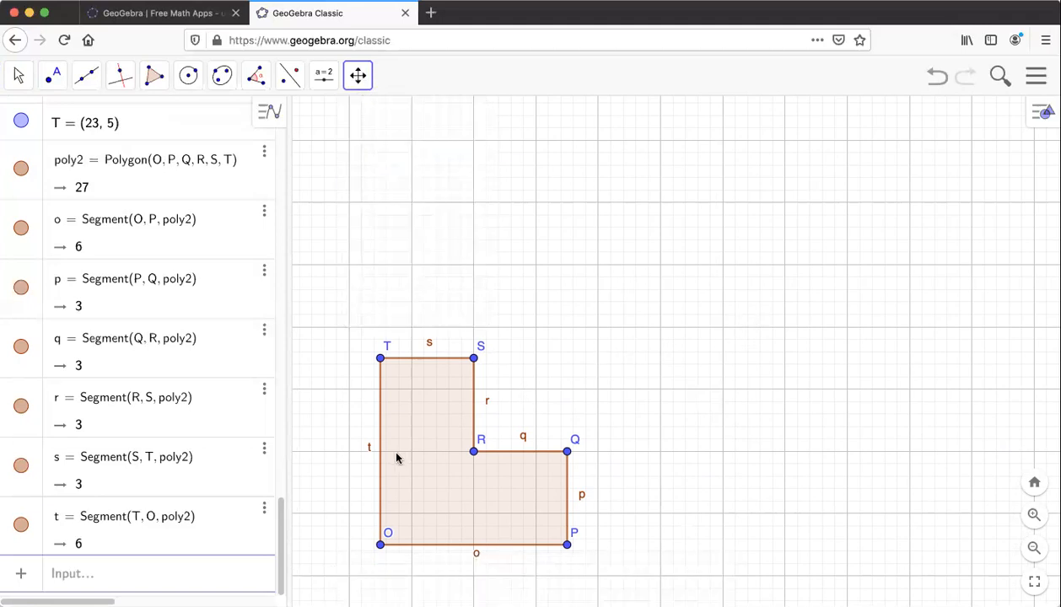
left_click(154, 77)
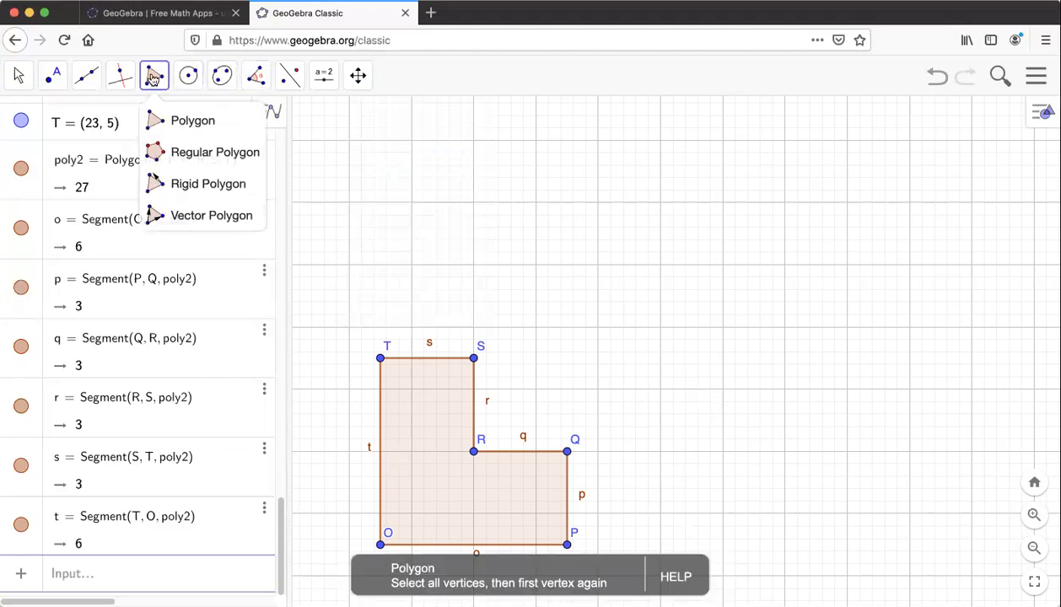
left_click(205, 194)
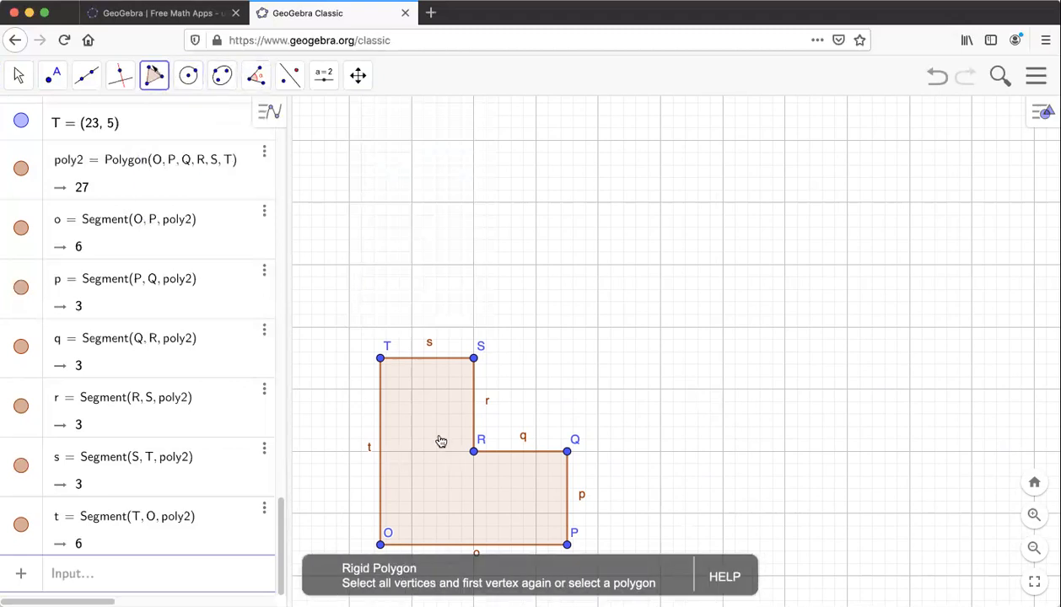
left_click(373, 474)
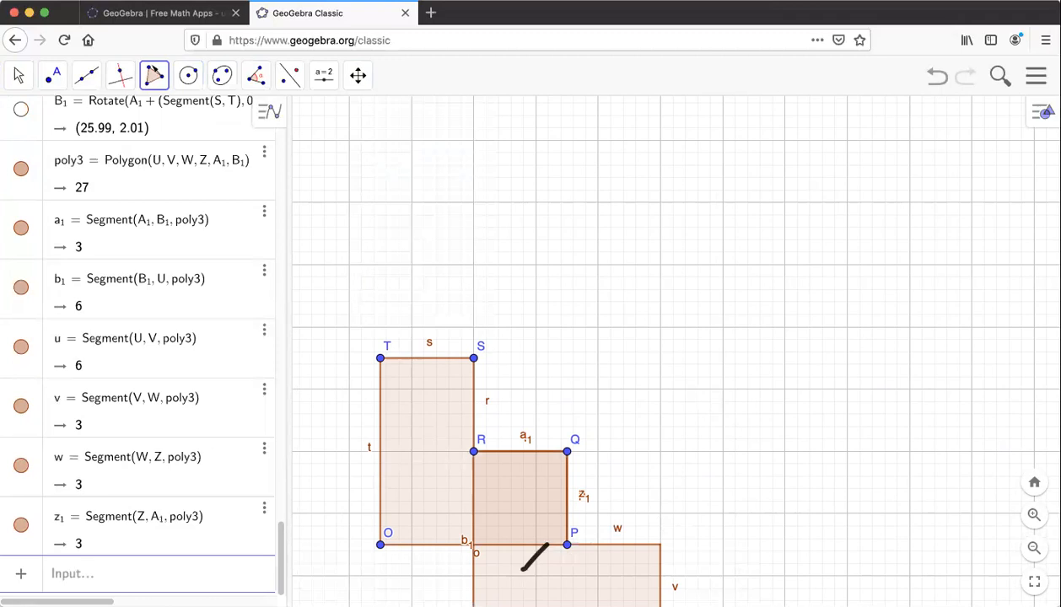
Move the L-shaped copy and rotate it 180° so vertex V sits on S and both L-shapes interlock into a rectangle.
left_click(20, 76)
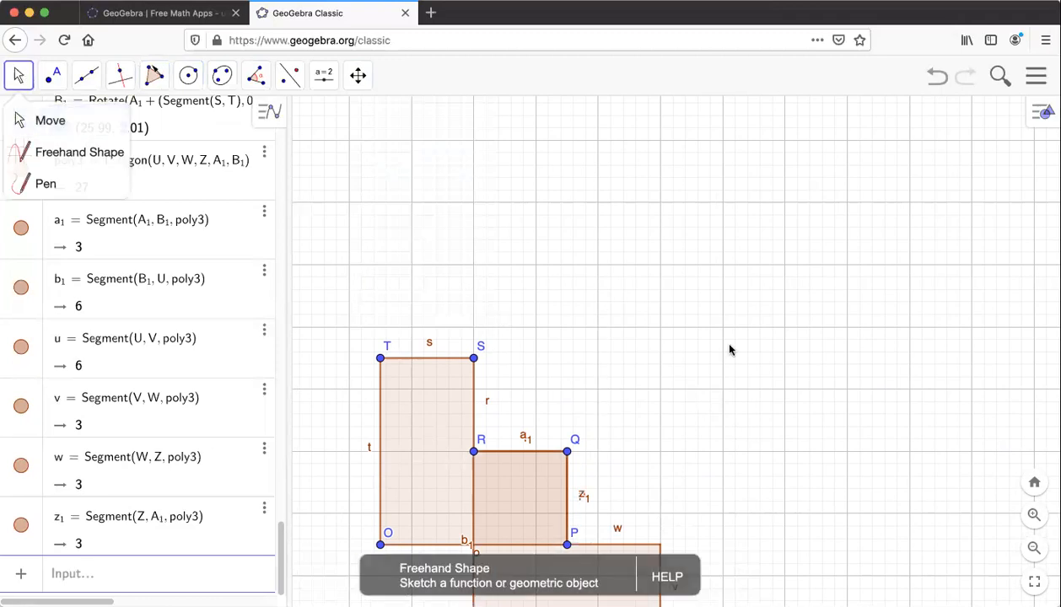
left_click_drag(510, 510, 530, 333)
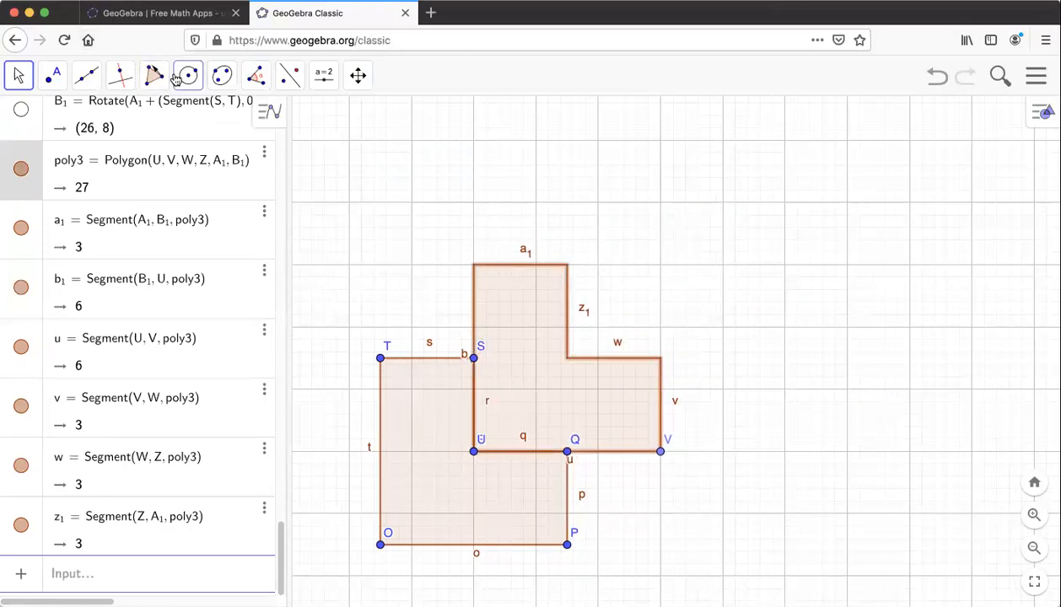
left_click_drag(660, 451, 422, 434)
left_click_drag(627, 519, 636, 442)
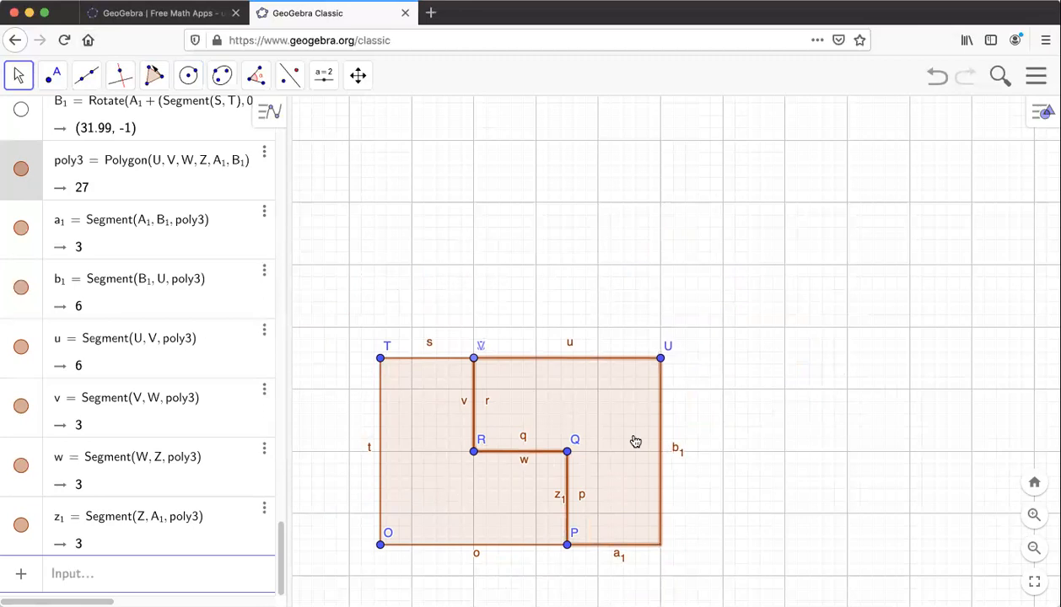
Create a rigid copy of the rotated L-shape and move it above the rectangle, with vertex H₁ at about (30.04, 5.06).
left_click(153, 75)
left_click(210, 184)
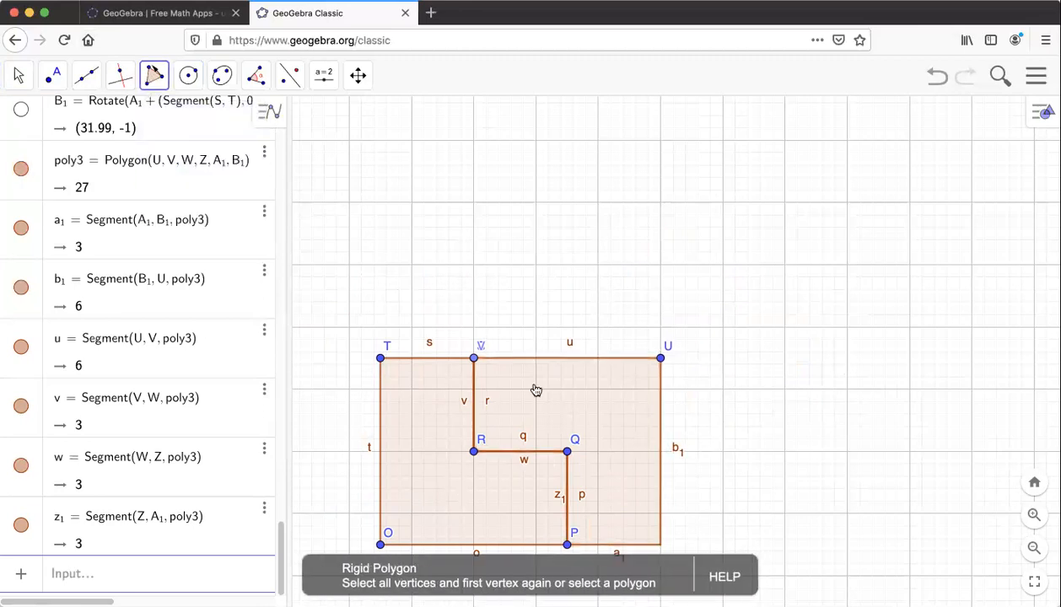
left_click(585, 390)
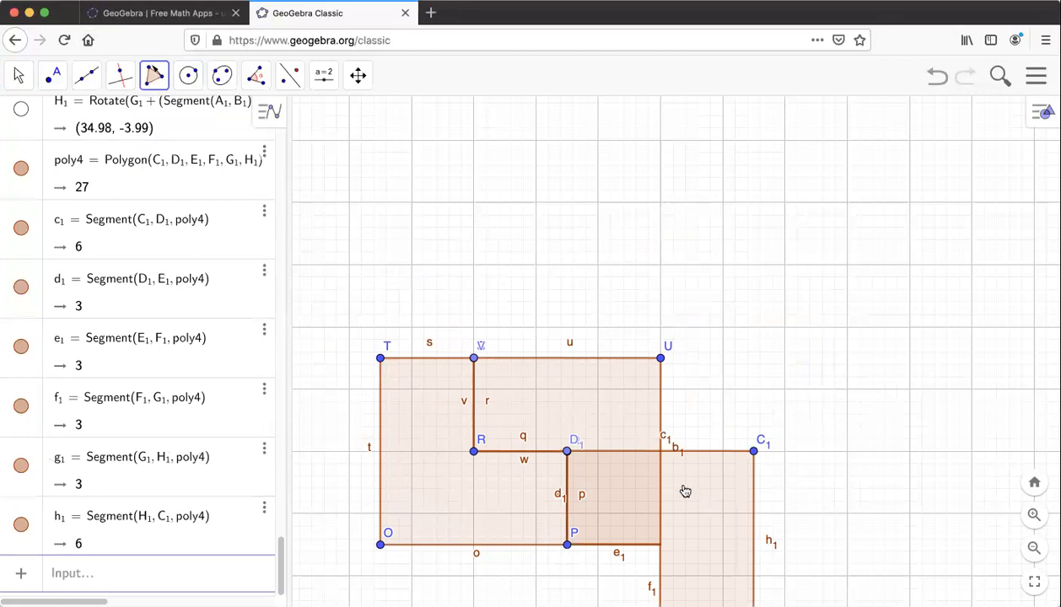
left_click(15, 76)
left_click_drag(729, 513, 560, 234)
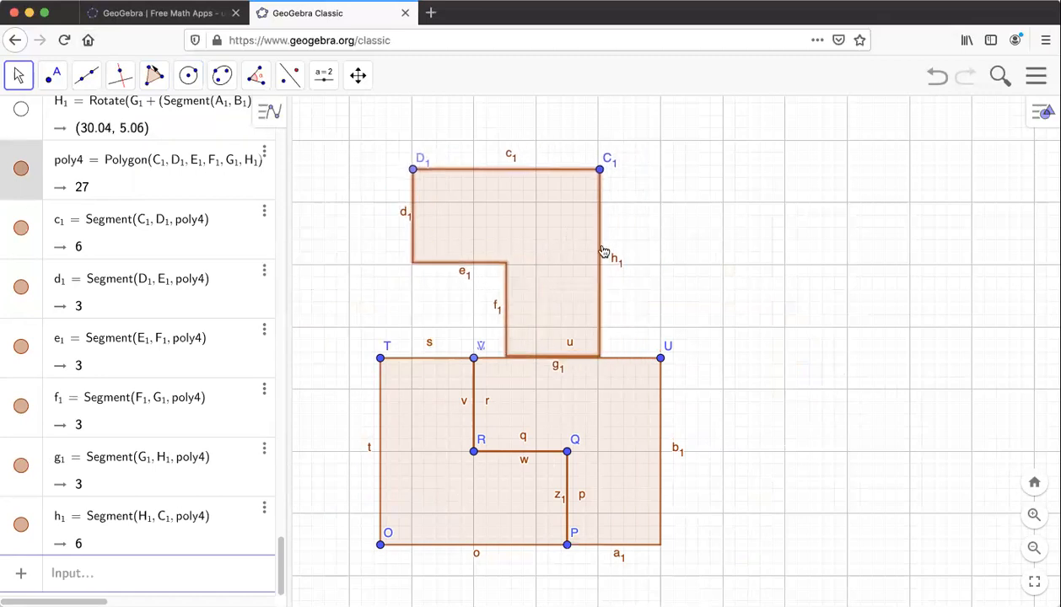